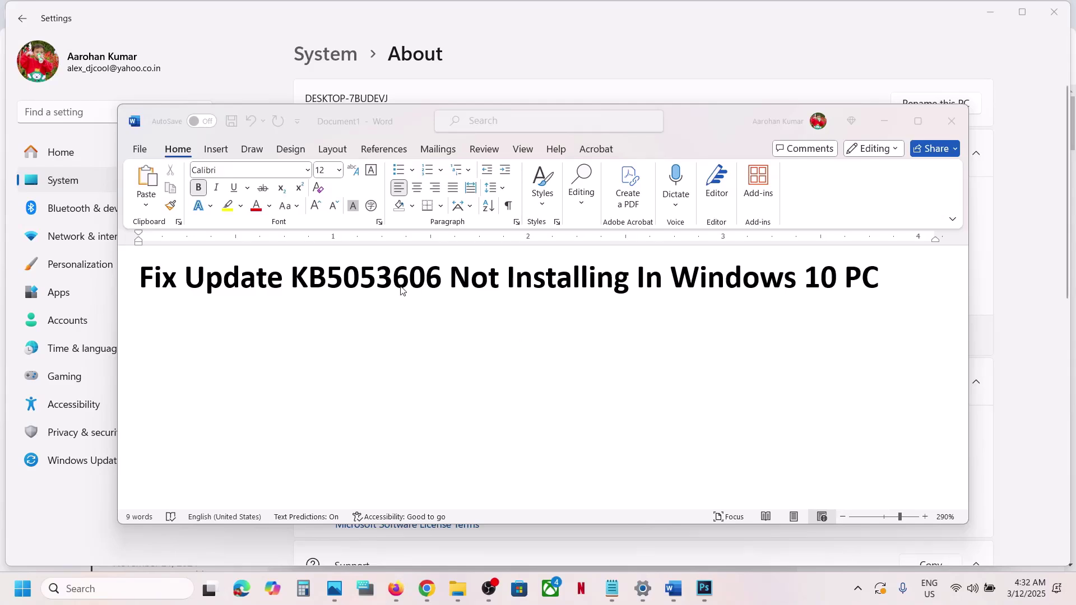
# Highlight KB5053606 and Windows 10 in the title, then bring the KB5015807 fix notes forward.
pyautogui.doubleClick(370, 287)
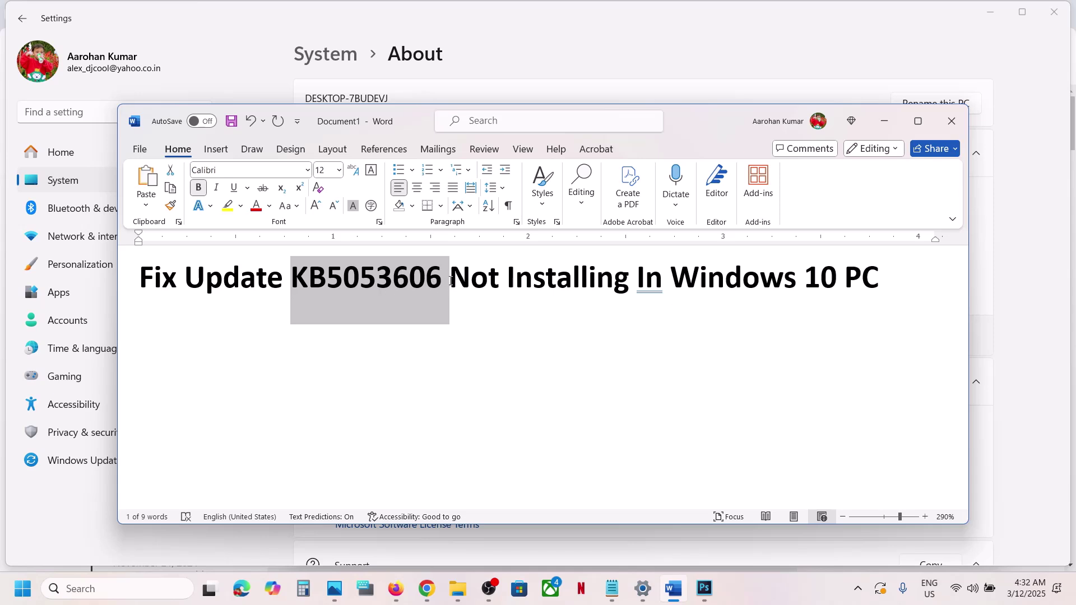
pyautogui.moveTo(683, 277); pyautogui.dragTo(820, 280)
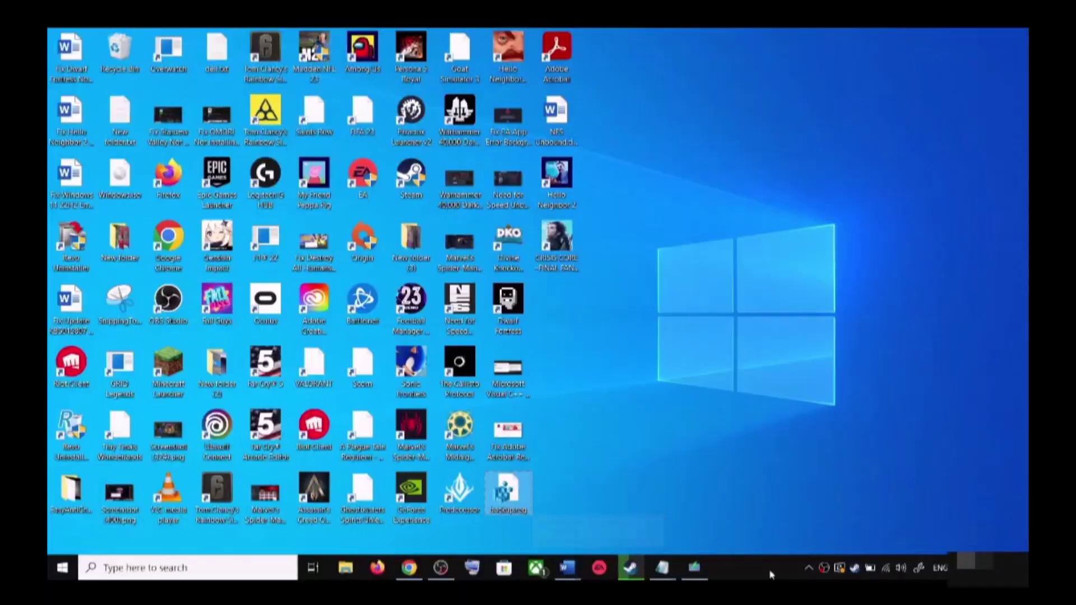
pyautogui.moveTo(567, 565)
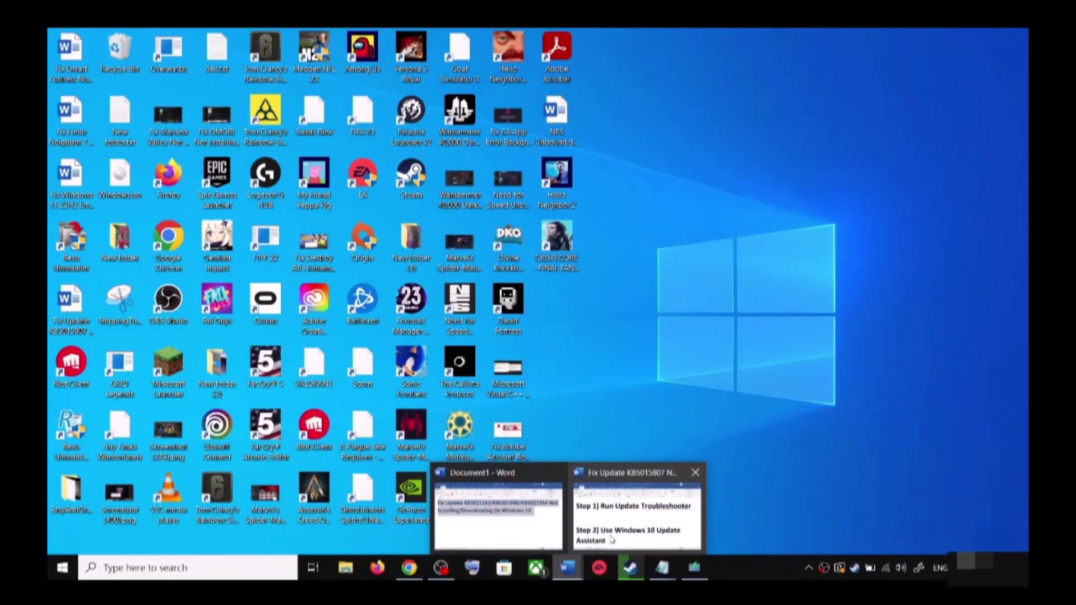
pyautogui.click(633, 516)
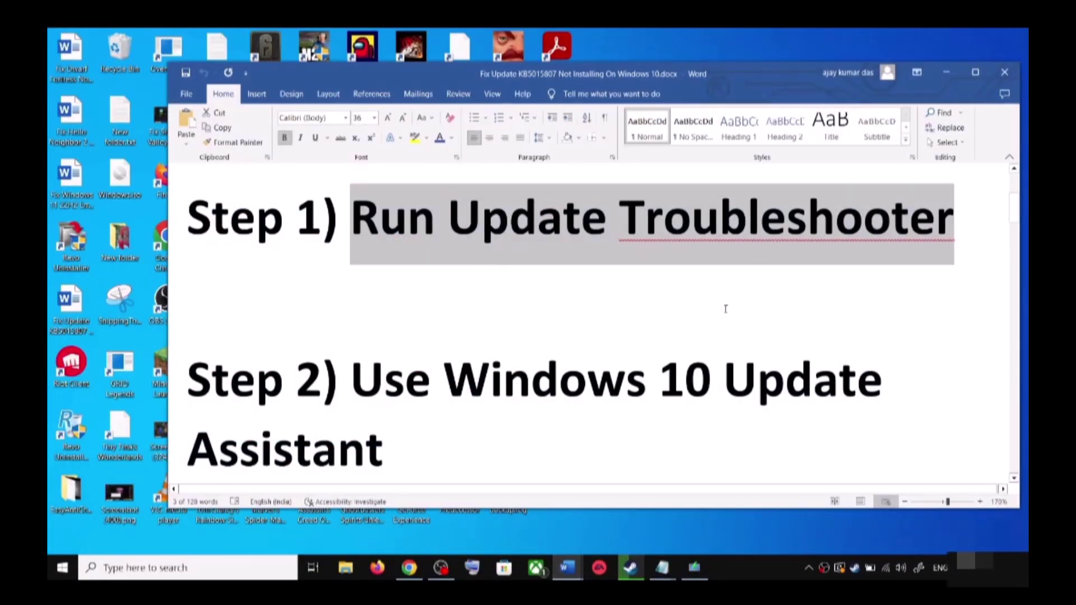
# Run the Windows Update troubleshooter from Update & Security's additional troubleshooters list.
pyautogui.press('super+i')
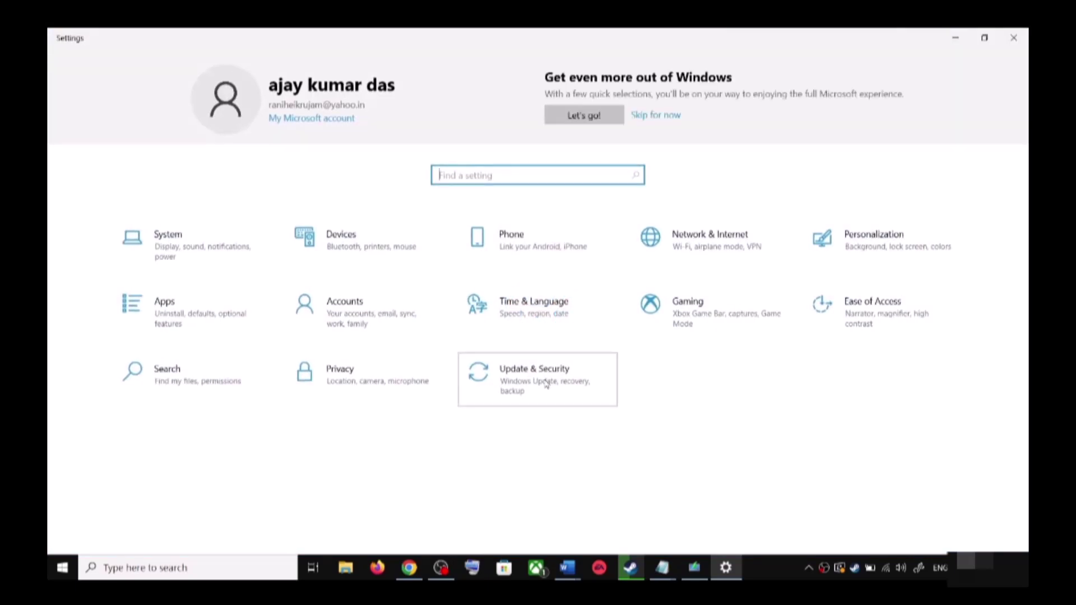
pyautogui.click(546, 384)
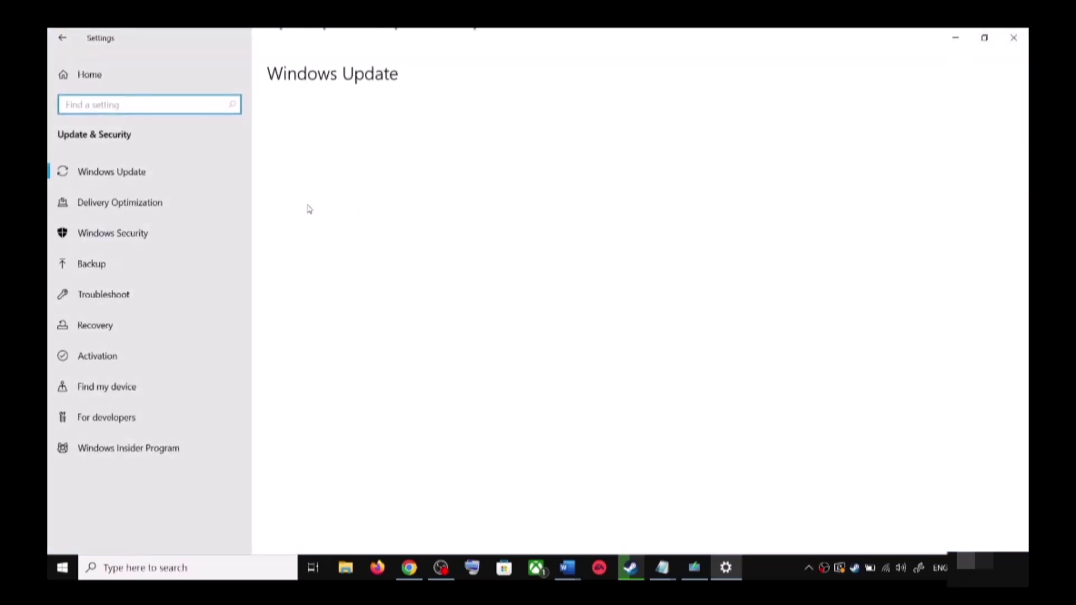
pyautogui.click(128, 298)
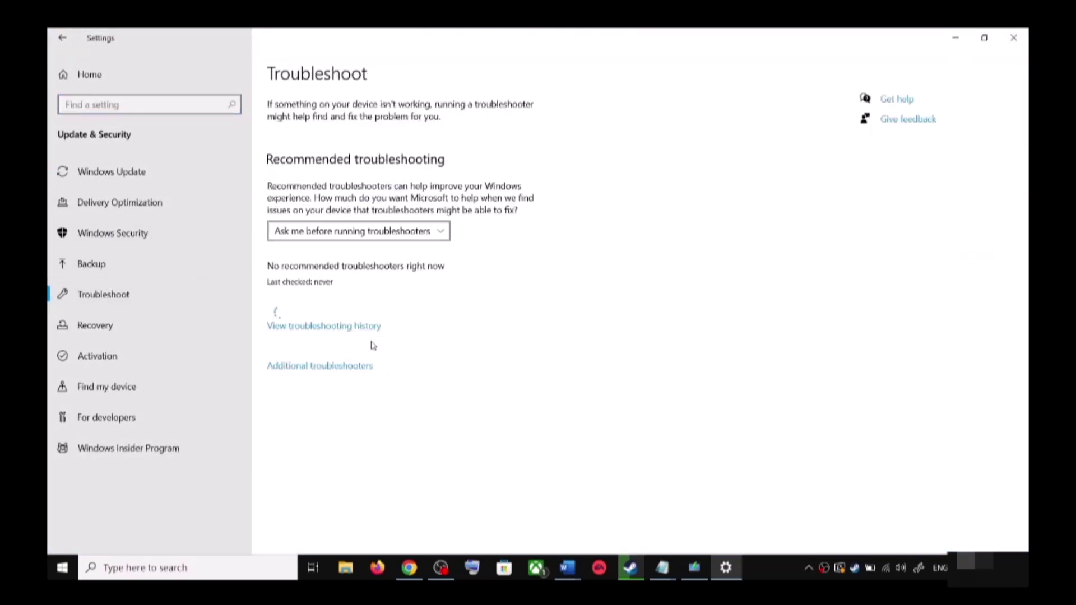
pyautogui.click(334, 367)
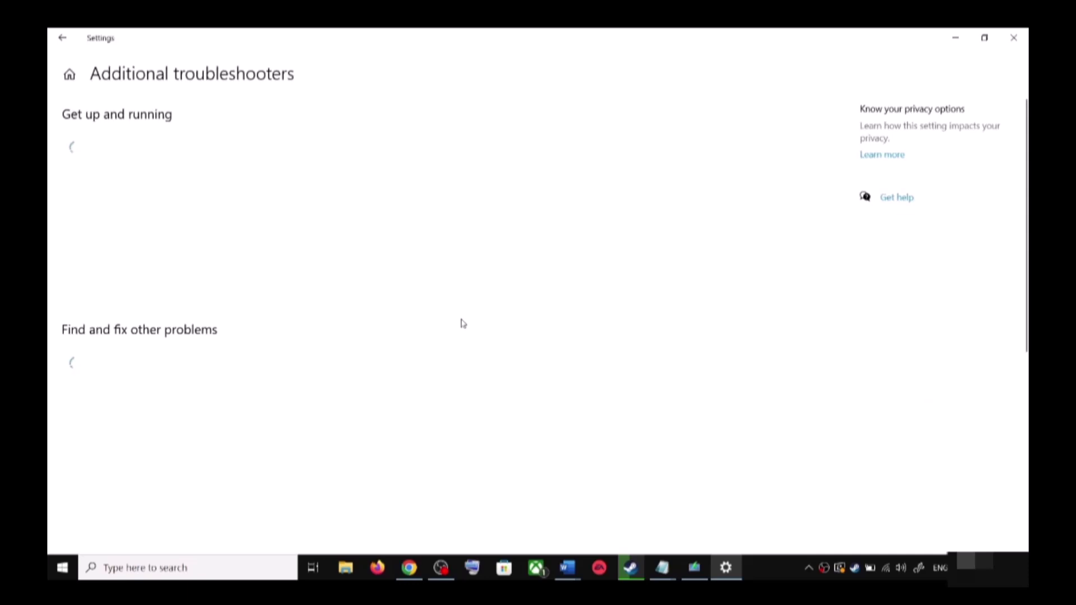
pyautogui.click(171, 288)
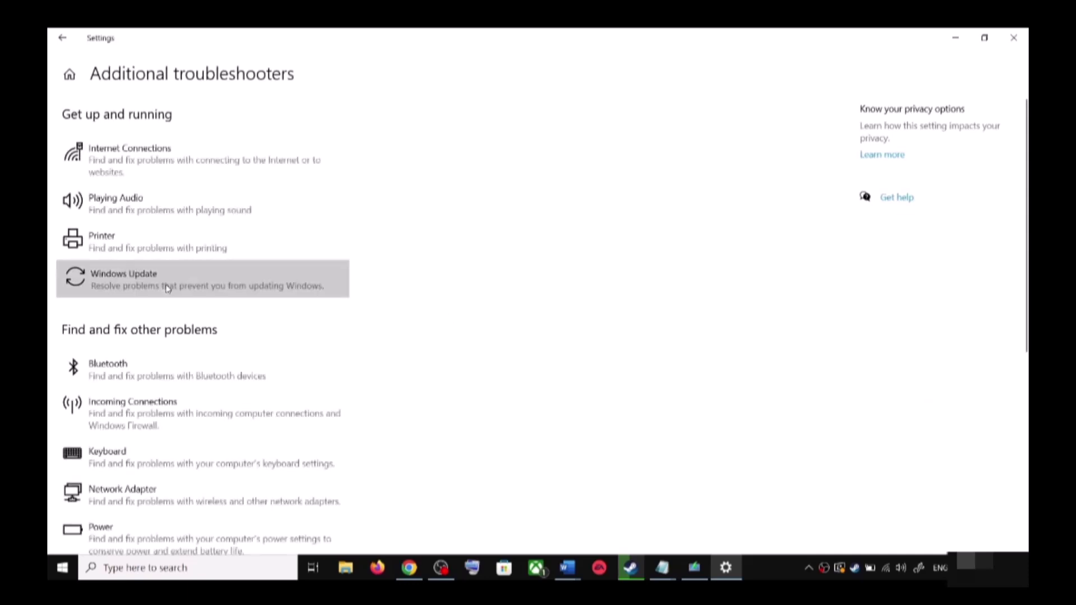
pyautogui.click(253, 319)
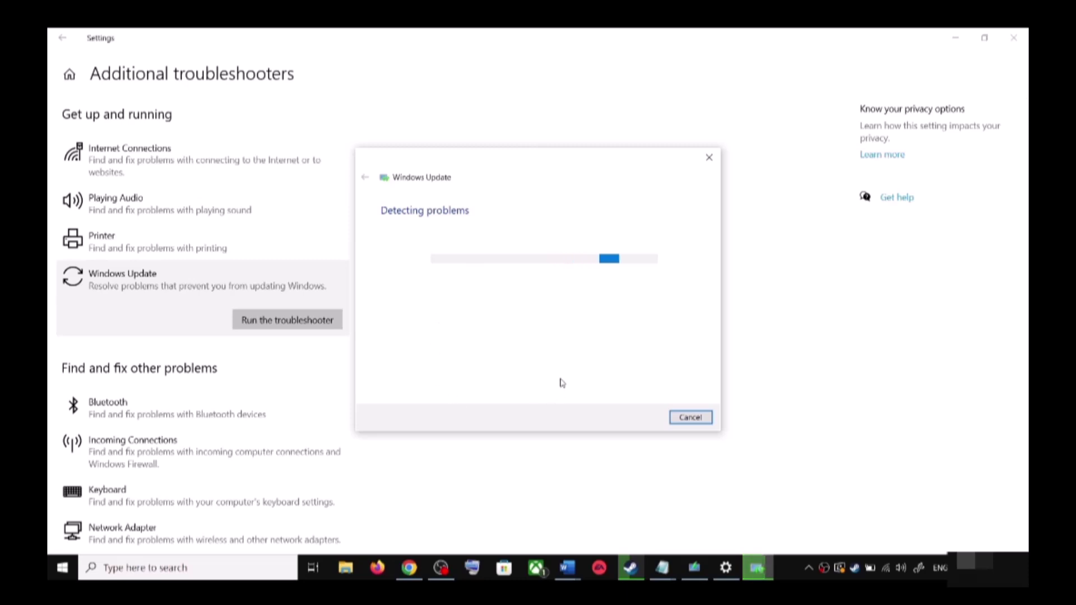
# Look at the Start menu power options, then return to Settings.
pyautogui.click(62, 568)
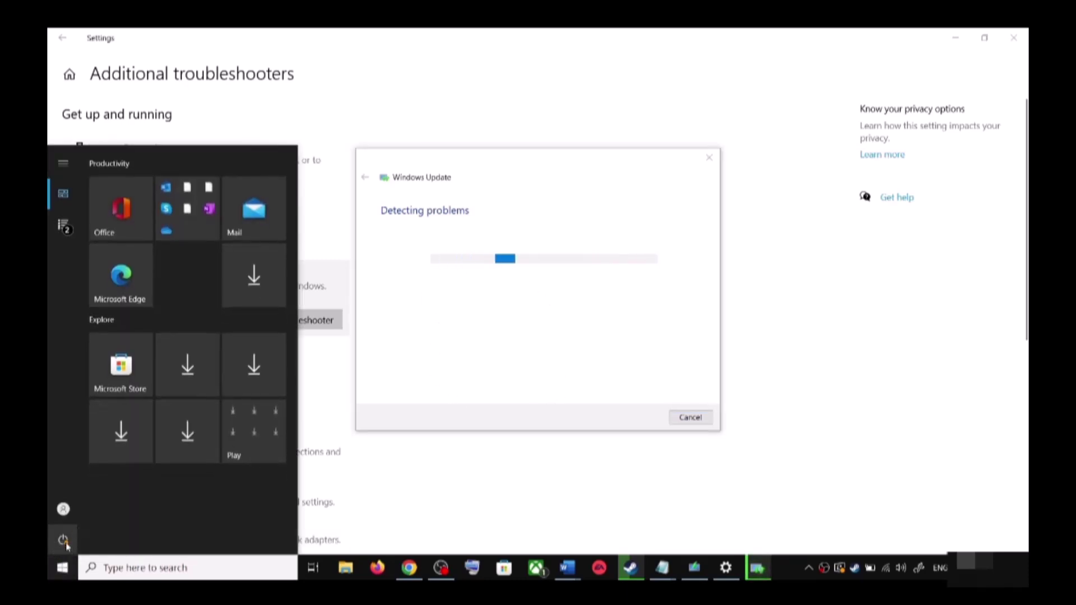
pyautogui.click(64, 540)
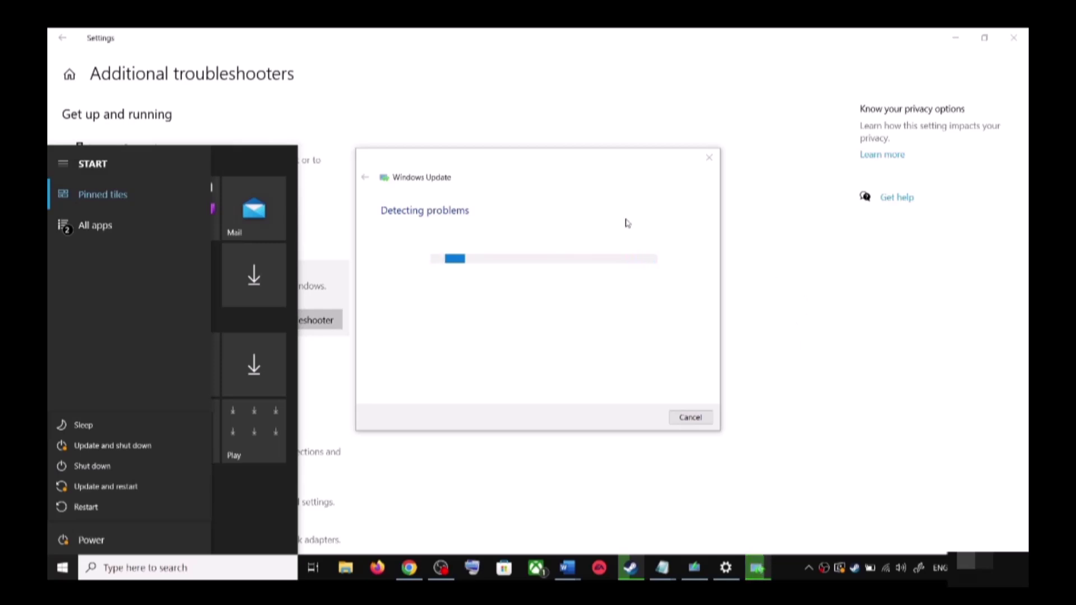
pyautogui.click(651, 226)
pyautogui.click(797, 246)
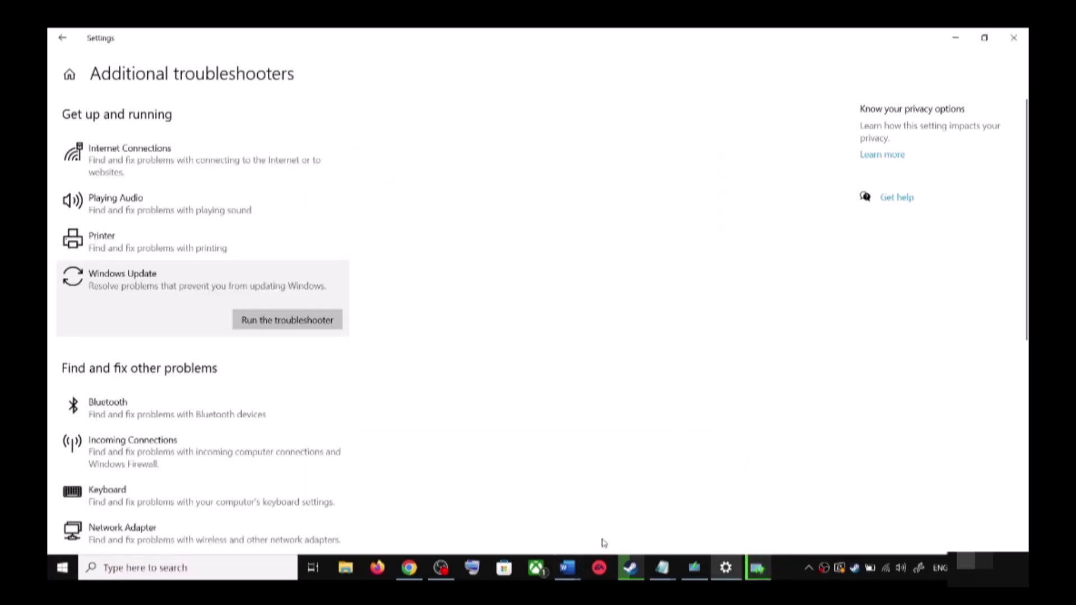
# In the fix notes, select the Microsoft download link under Step 2.
pyautogui.moveTo(580, 569)
pyautogui.click(650, 521)
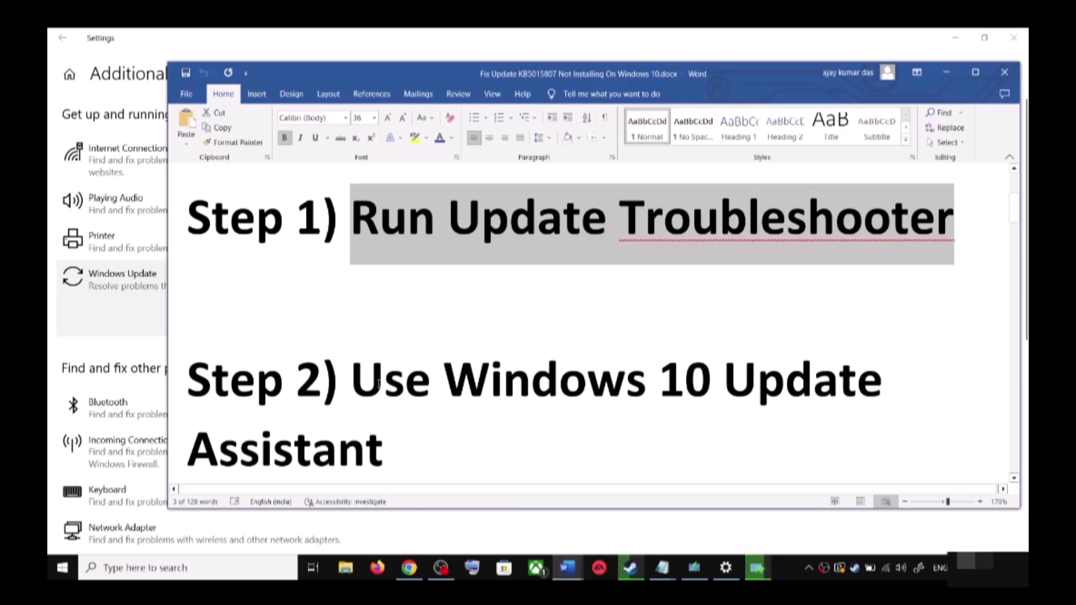
pyautogui.scroll(-1, 378, 386)
pyautogui.moveTo(350, 326); pyautogui.dragTo(404, 379)
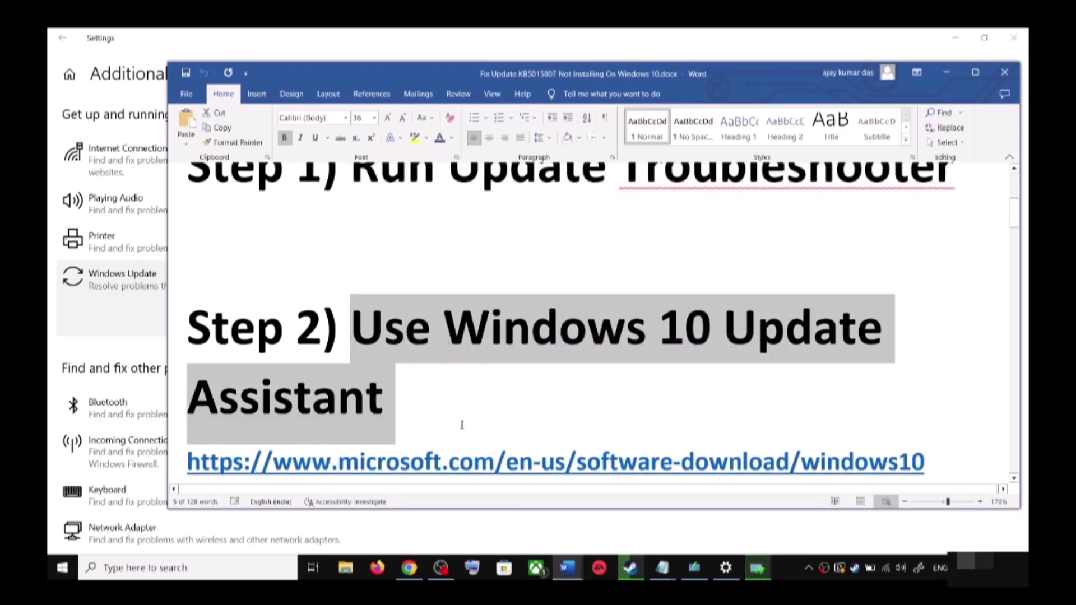
pyautogui.scroll(-1, 462, 425)
pyautogui.tripleClick(931, 411)
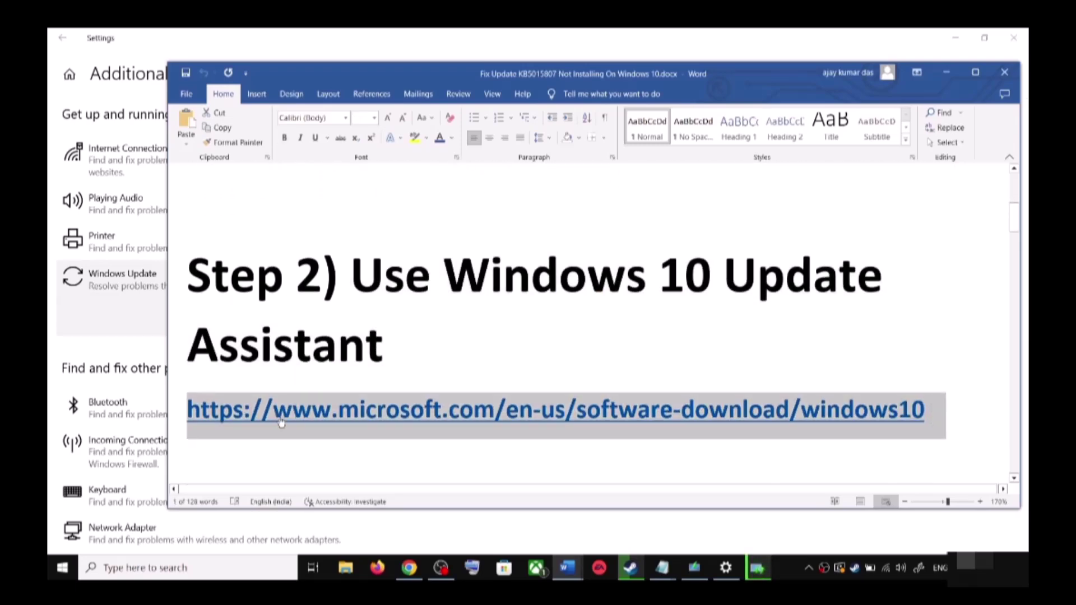
# Download and run the Windows 10 Update Assistant, then close its finished window.
pyautogui.moveTo(410, 568)
pyautogui.click(461, 509)
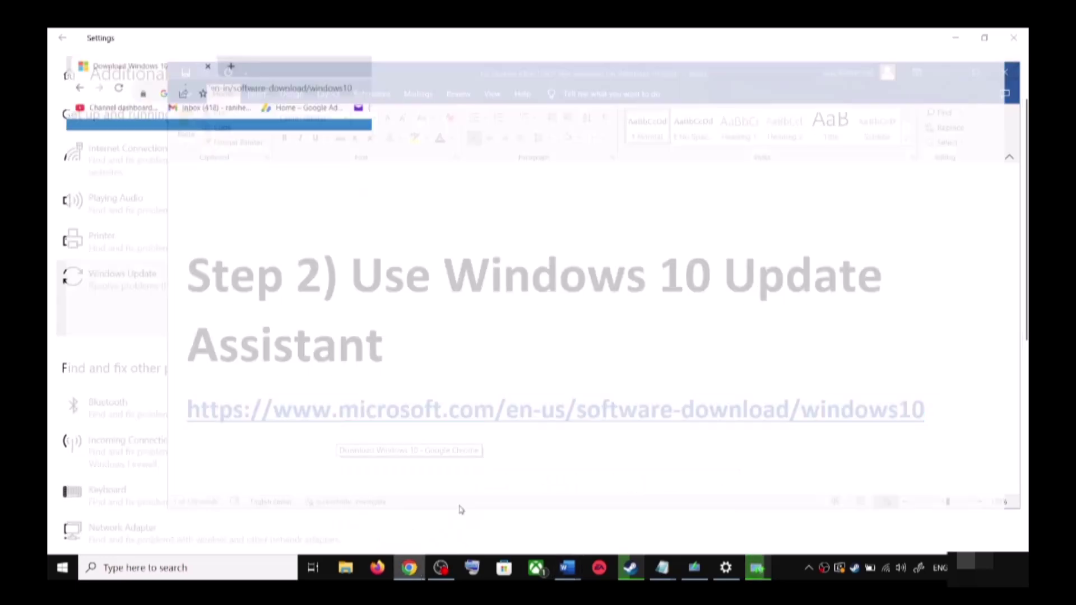
pyautogui.scroll(3, 327, 219)
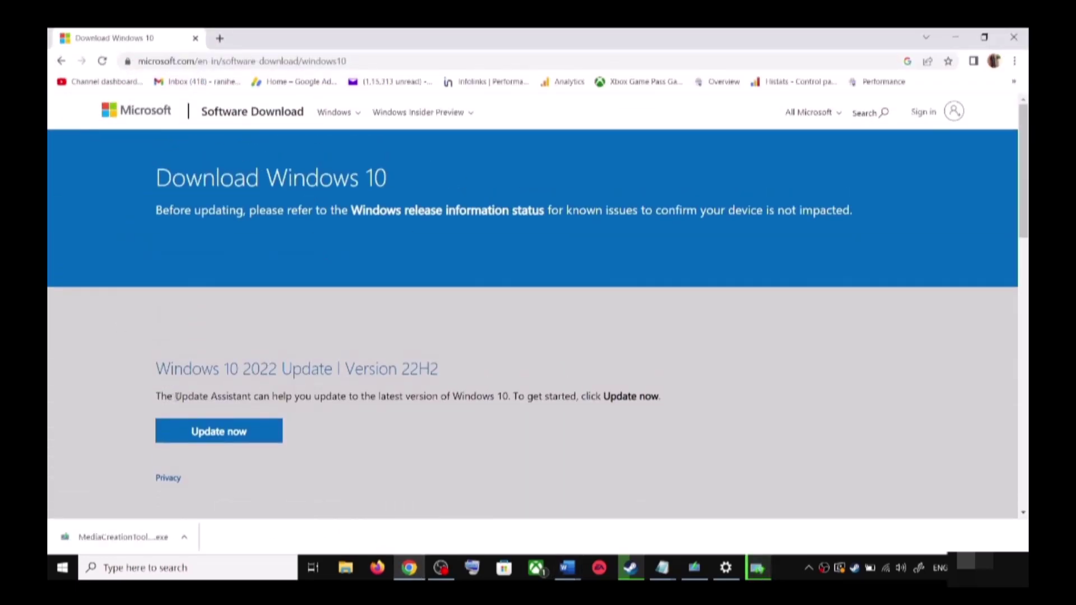
pyautogui.moveTo(177, 396); pyautogui.dragTo(250, 397)
pyautogui.click(243, 434)
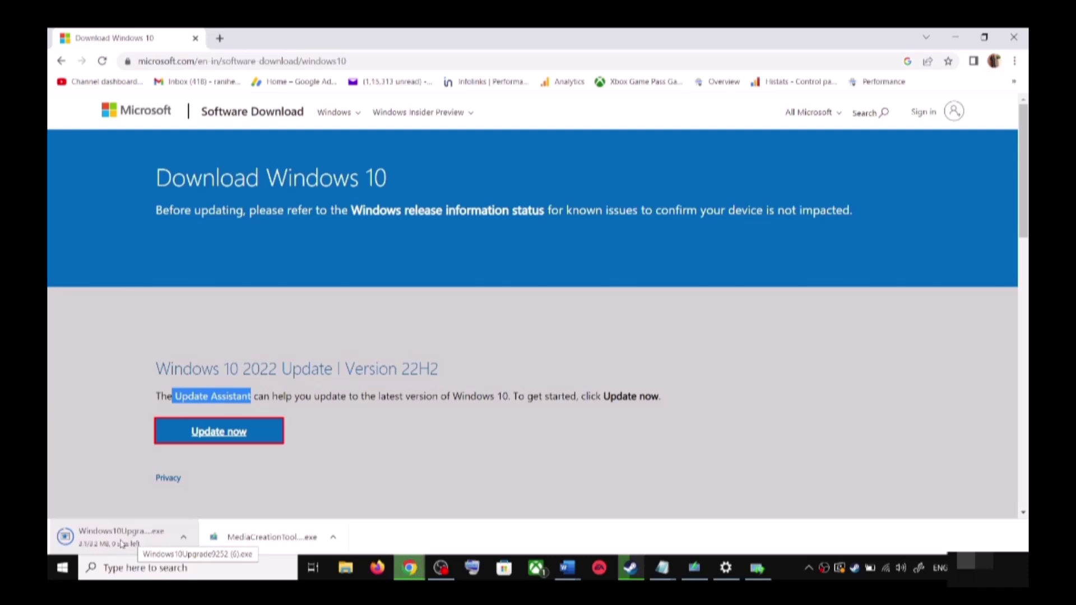
pyautogui.click(134, 539)
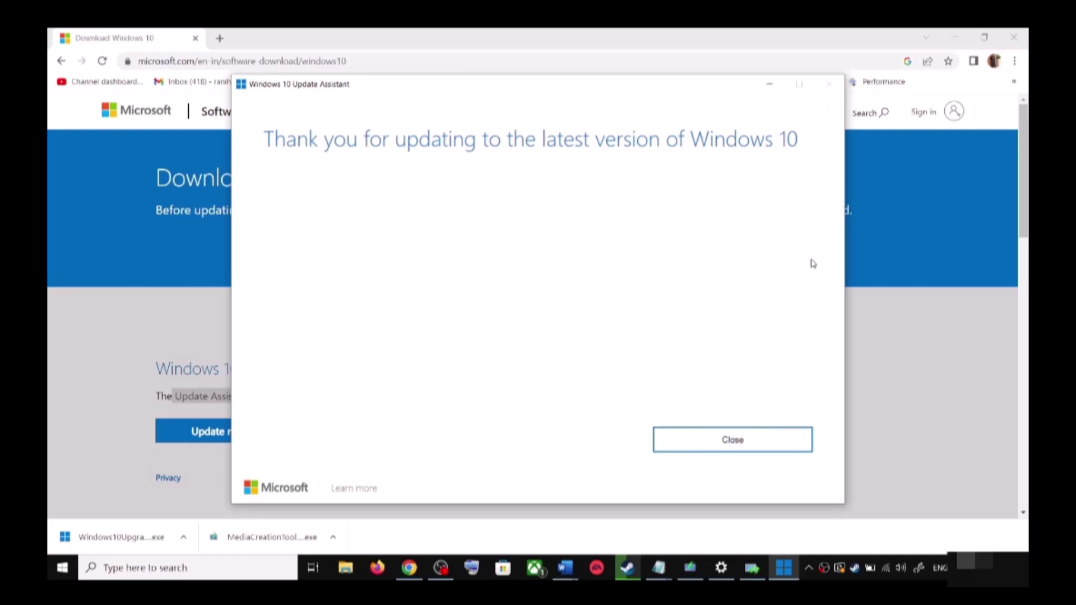
pyautogui.click(764, 443)
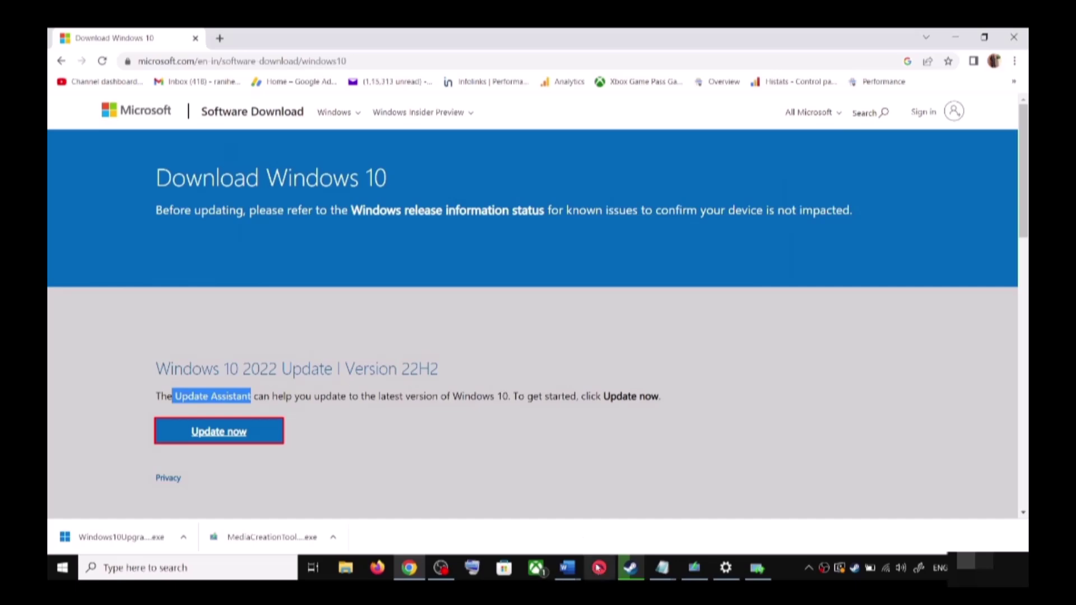
# Bring the fix notes document forward and scroll to Step 3.
pyautogui.click(568, 568)
pyautogui.click(661, 536)
pyautogui.scroll(-5, 449, 373)
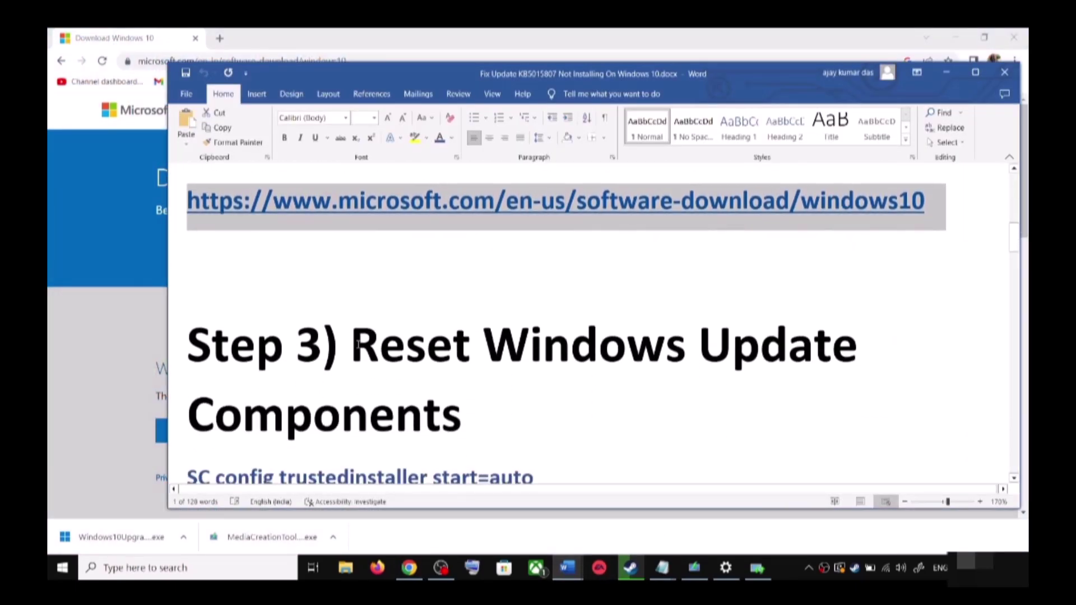
pyautogui.moveTo(354, 344); pyautogui.dragTo(462, 415)
pyautogui.scroll(-3, 473, 401)
# Copy the command lines from SC config trustedinstaller start=auto to net start appidsvc.
pyautogui.click(198, 373)
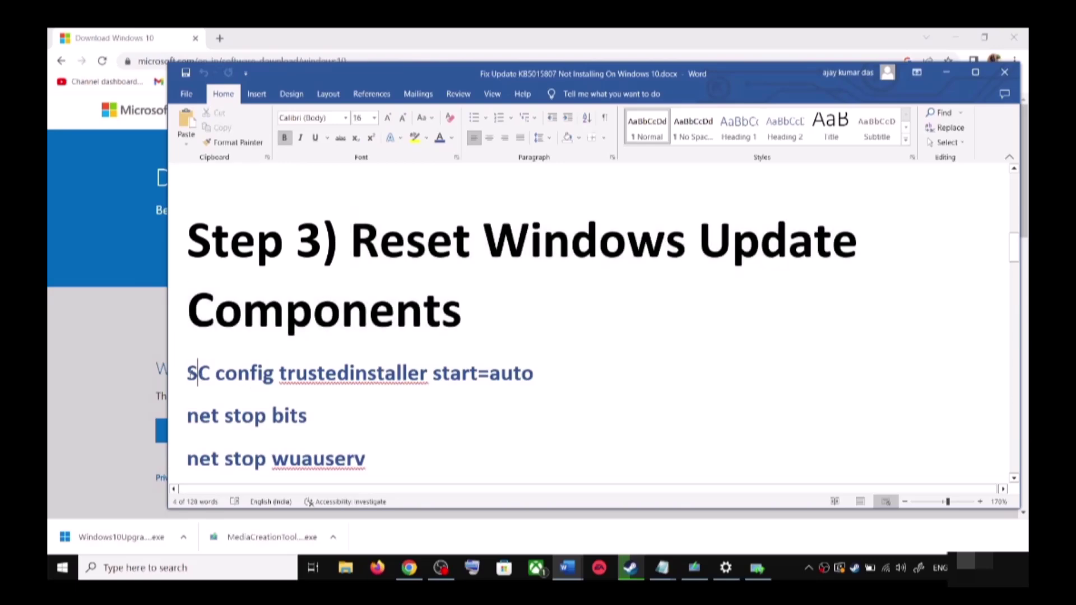
pyautogui.moveTo(198, 373); pyautogui.dragTo(337, 481)
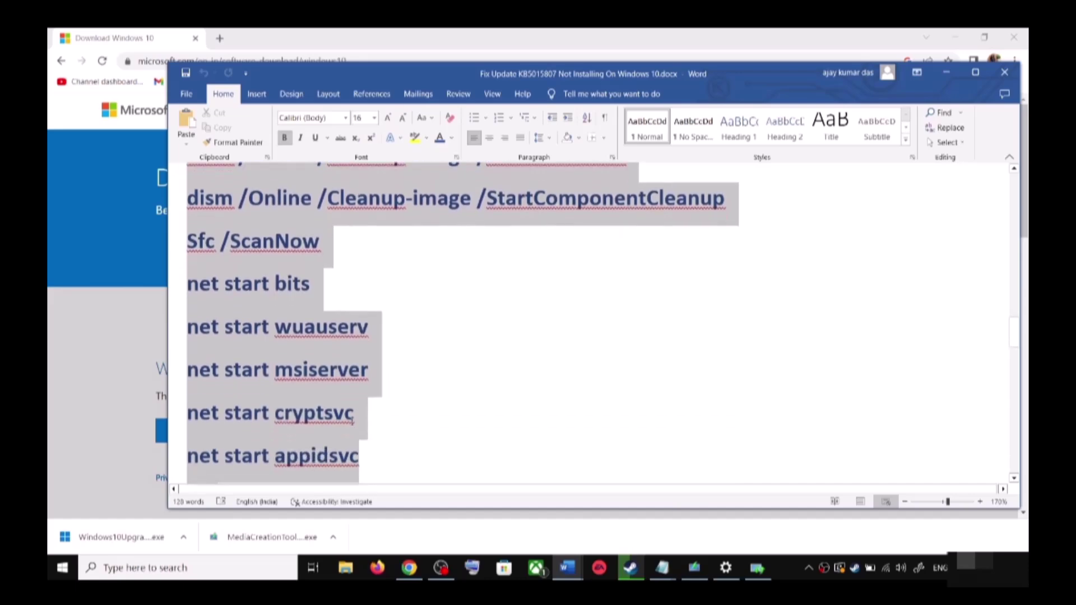
pyautogui.moveTo(353, 421); pyautogui.dragTo(370, 455)
pyautogui.scroll(-1, 316, 356)
pyautogui.rightClick(326, 331)
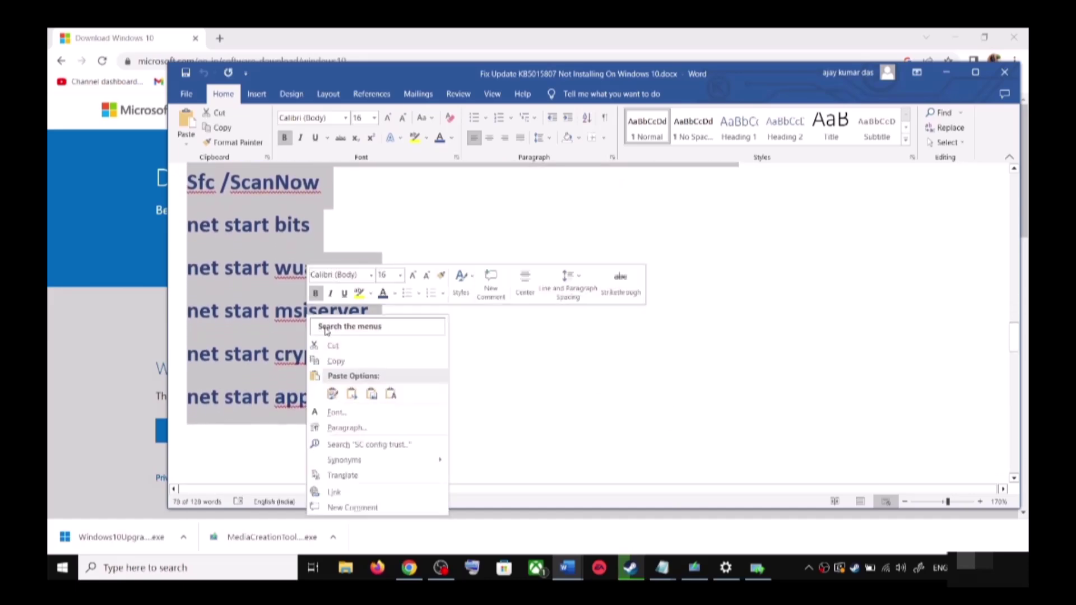
pyautogui.click(340, 361)
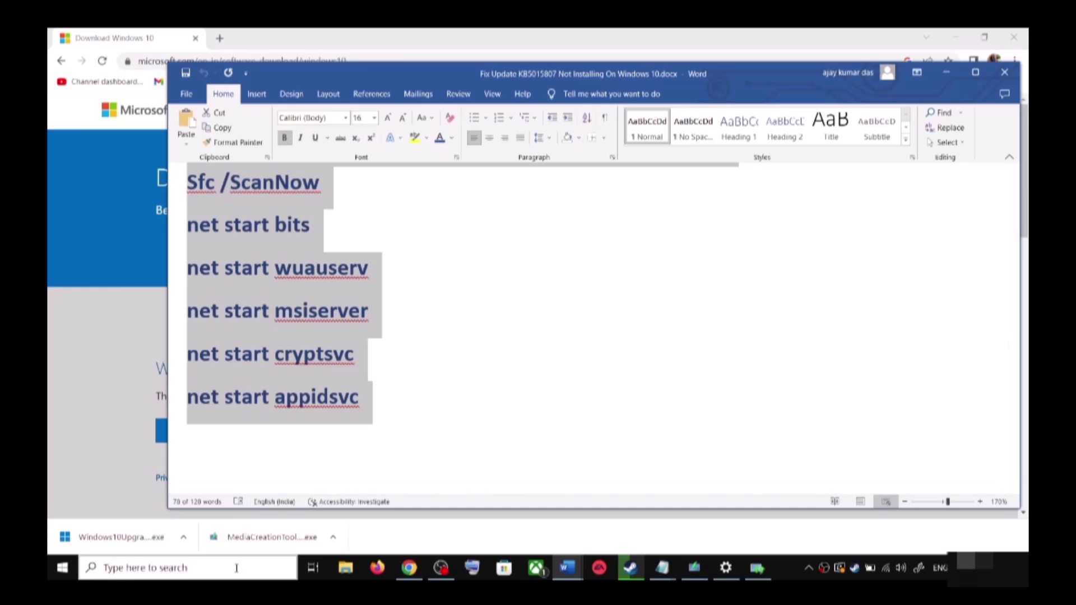
# Open a new Notepad window via search and paste the copied commands.
pyautogui.click(219, 576)
pyautogui.write('ote')
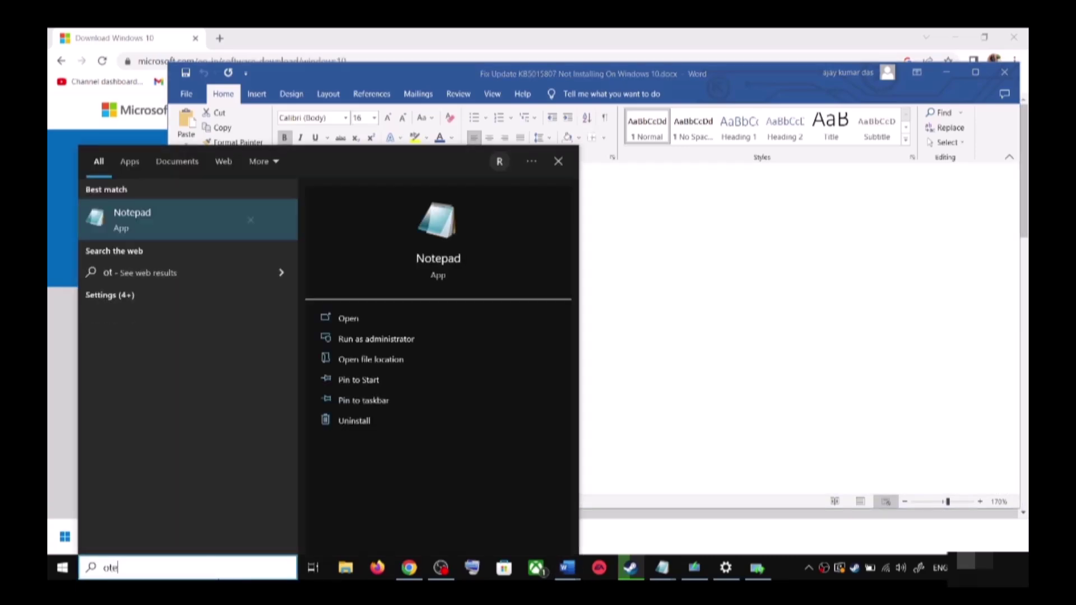
pyautogui.click(213, 209)
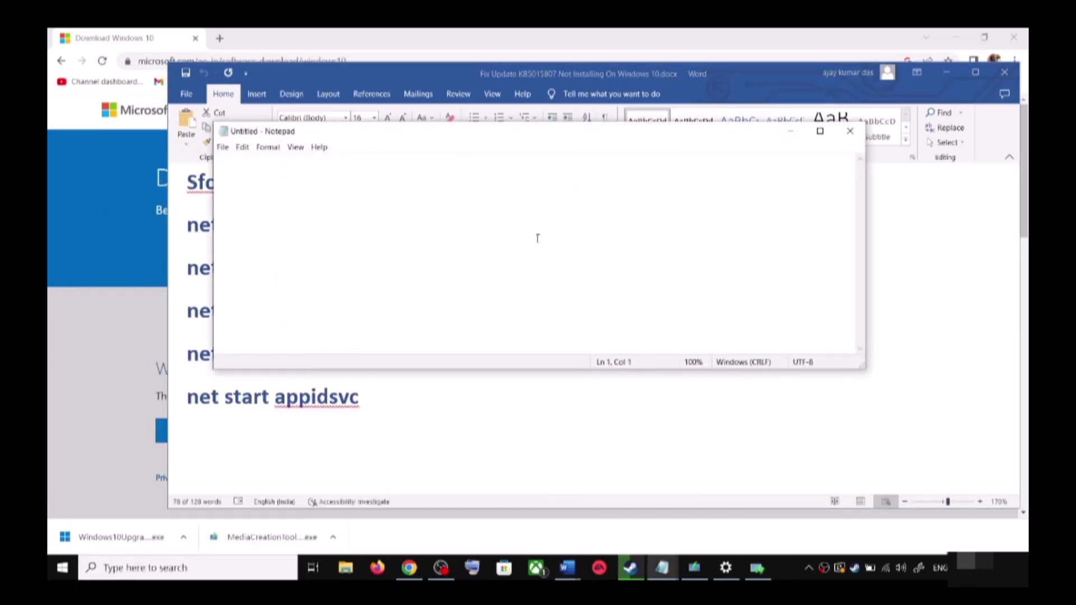
pyautogui.hotkey('ctrl', 'v')
pyautogui.scroll(3, 348, 263)
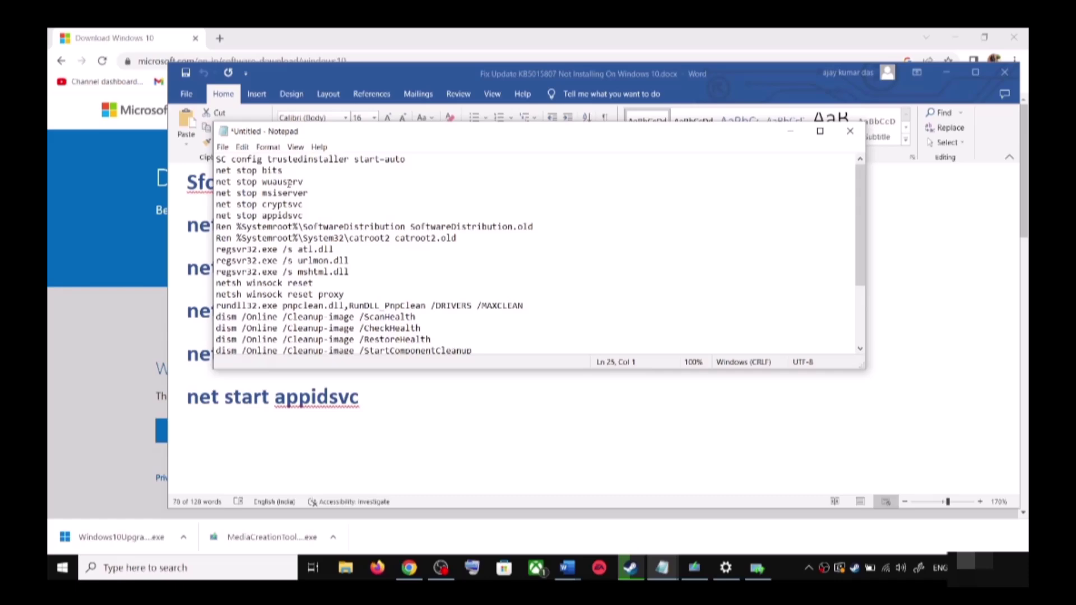
# Start Save As in the Desktop folder and copy the name Wufix.bat from the Word instructions.
pyautogui.click(223, 147)
pyautogui.click(248, 211)
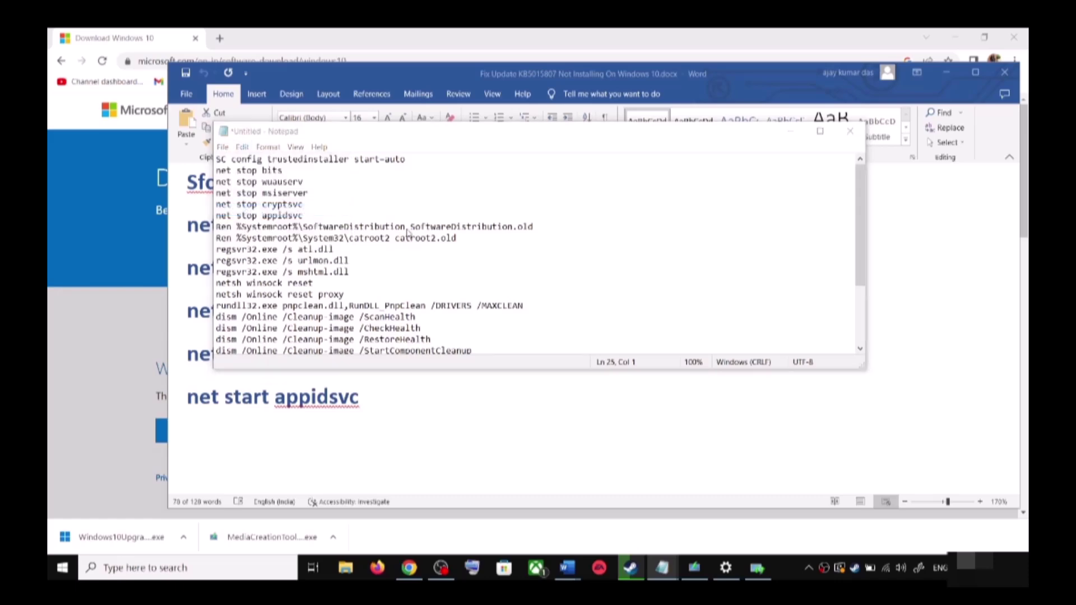
pyautogui.click(273, 263)
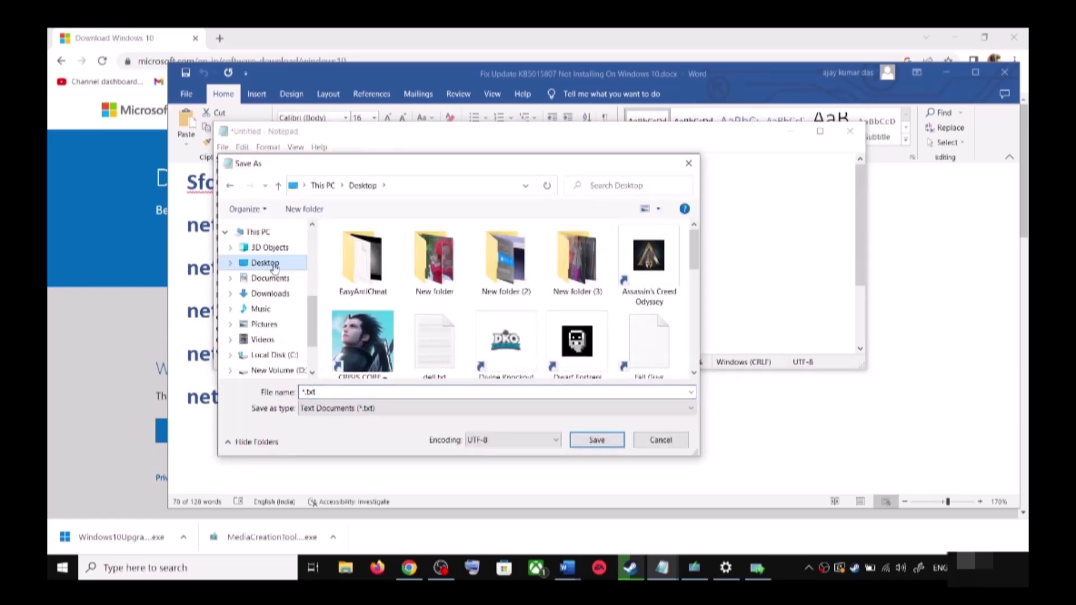
pyautogui.click(205, 329)
pyautogui.scroll(-5, 593, 400)
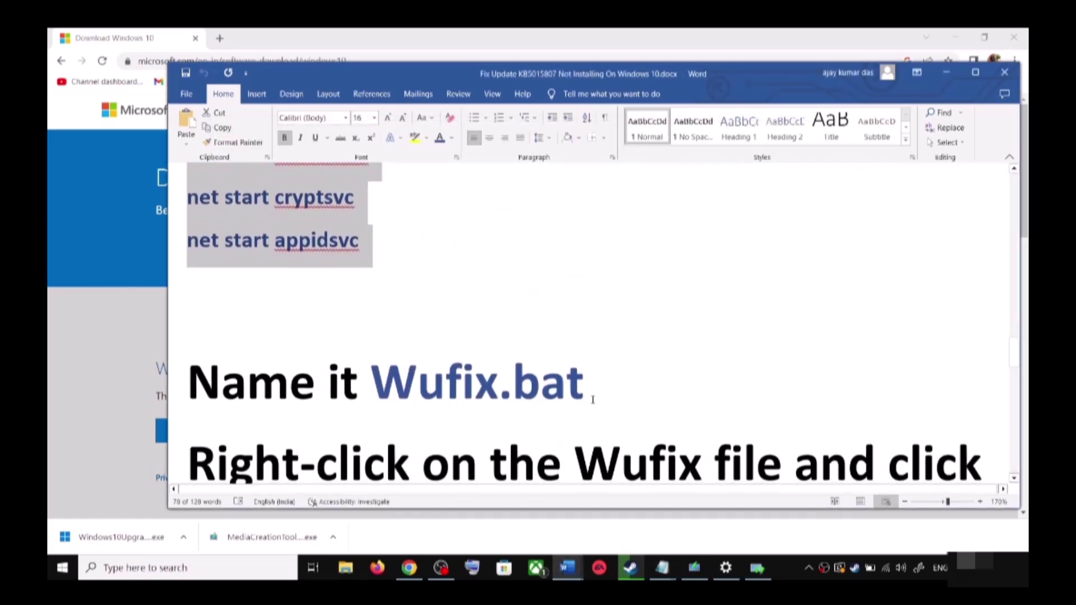
pyautogui.moveTo(596, 388); pyautogui.dragTo(423, 384)
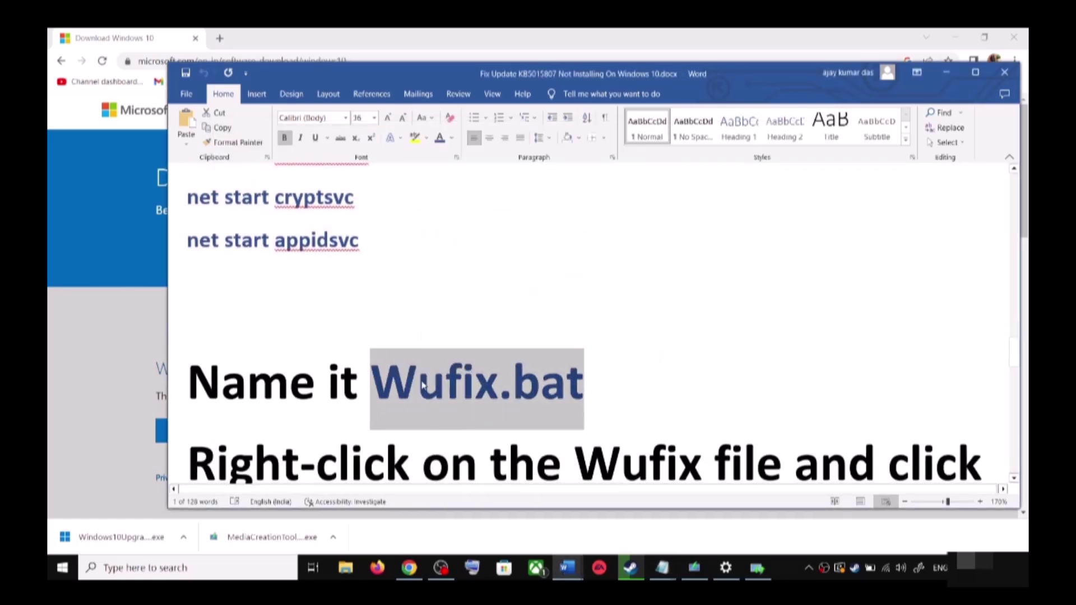
pyautogui.hotkey('ctrl', 'c')
# Save the file as Wufix.bat with the All Files (*.*) type.
pyautogui.hotkey('alt', 'Tab')
pyautogui.click(359, 393)
pyautogui.hotkey('ctrl', 'v')
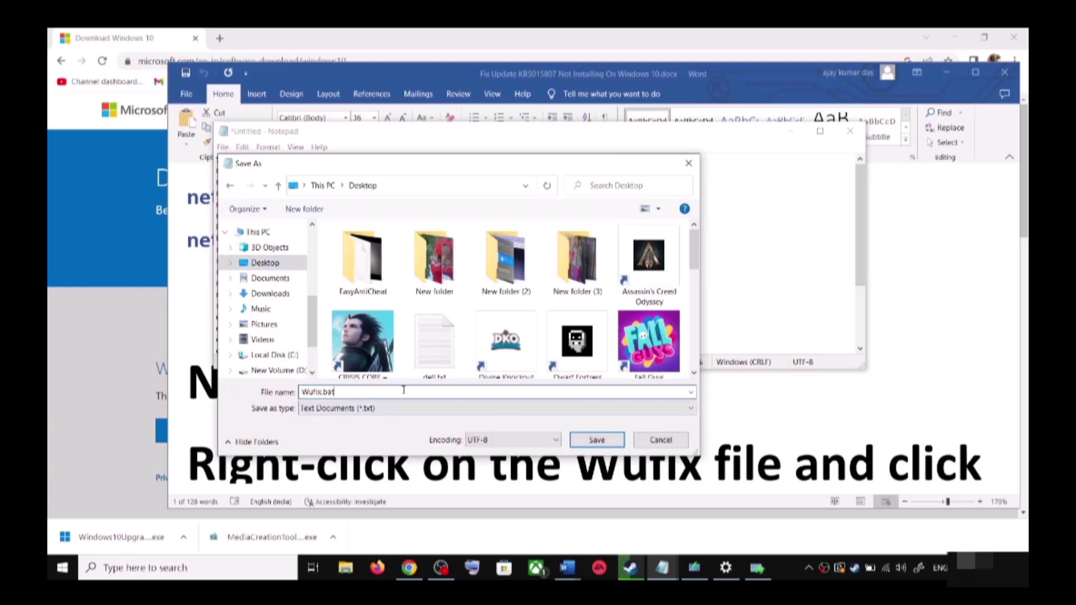
pyautogui.click(348, 415)
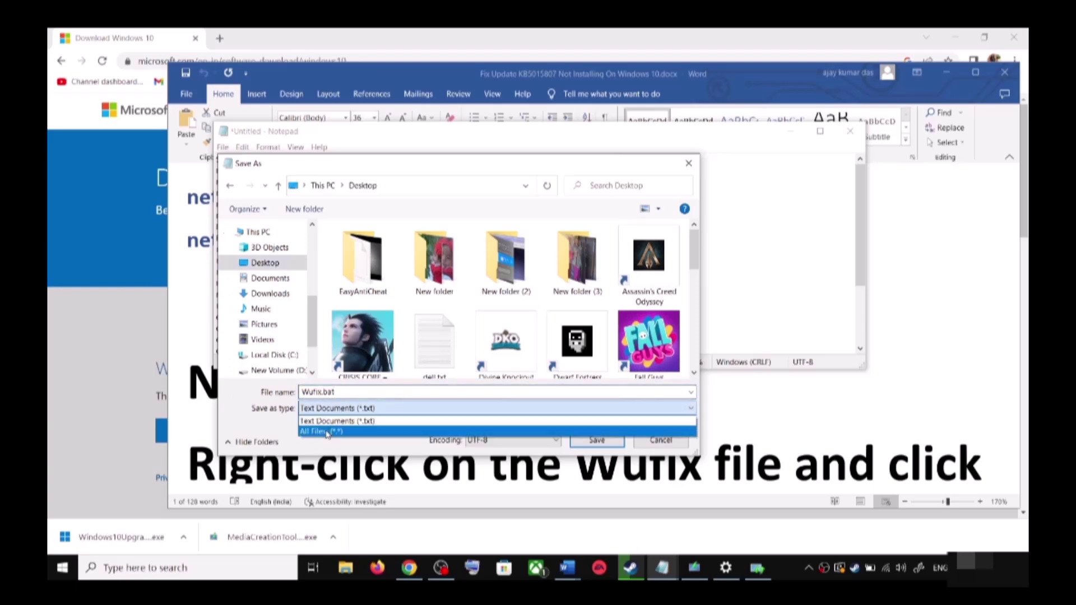
pyautogui.click(331, 433)
pyautogui.click(608, 441)
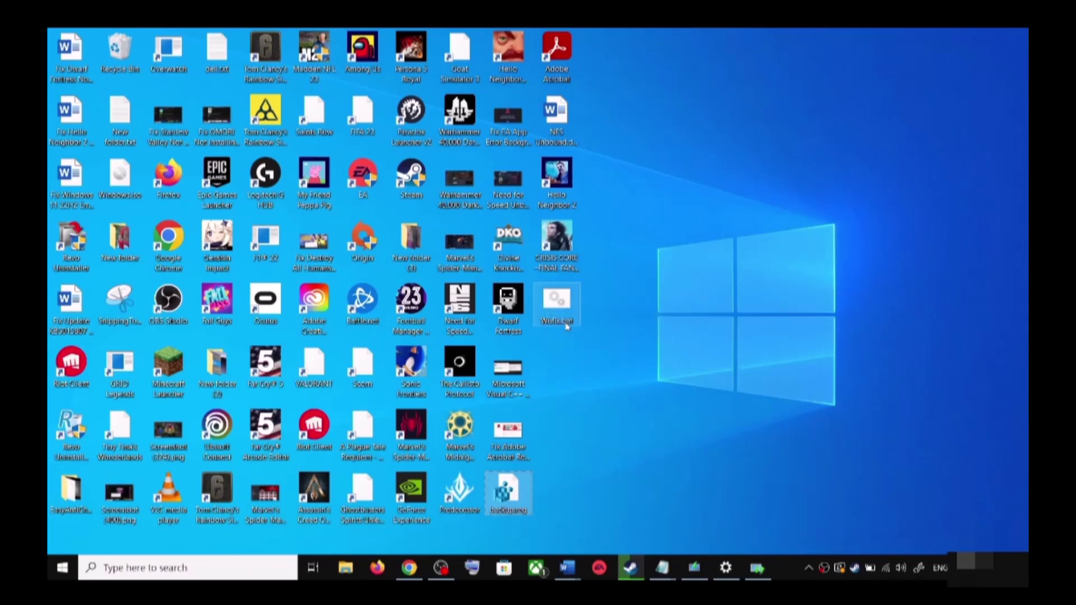
# Run the desktop Wufix.bat file as administrator from its right-click menu.
pyautogui.click(564, 307)
pyautogui.rightClick(563, 304)
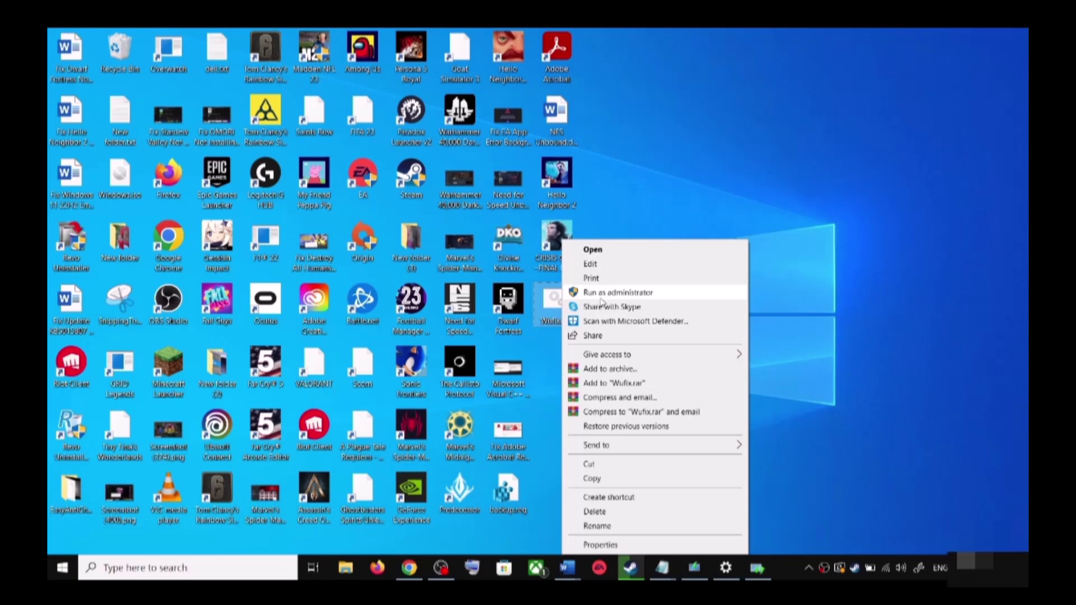
pyautogui.click(628, 210)
pyautogui.rightClick(557, 312)
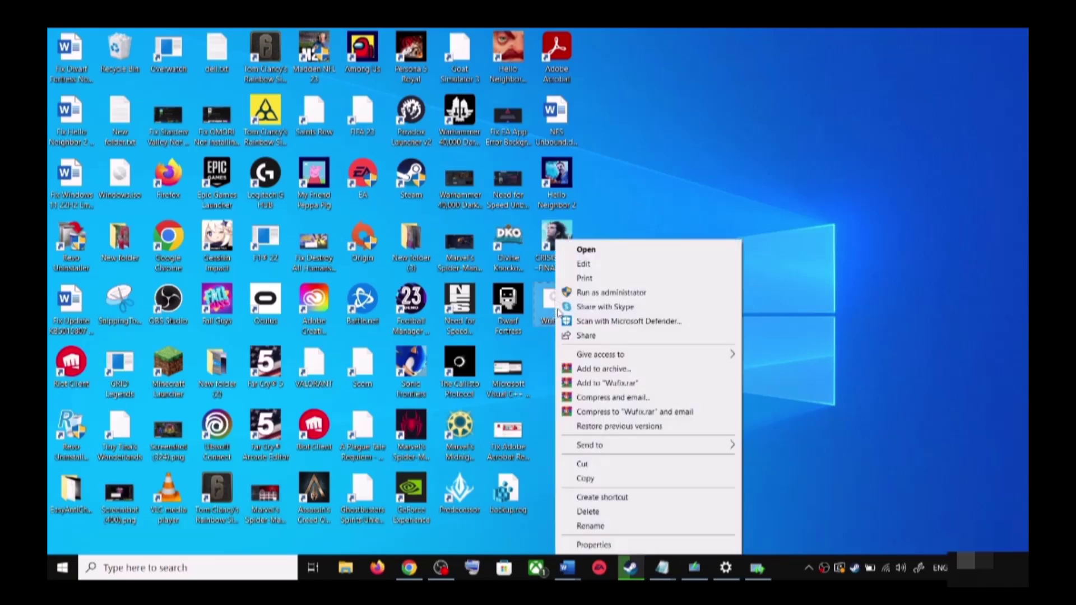
pyautogui.click(622, 297)
pyautogui.click(585, 387)
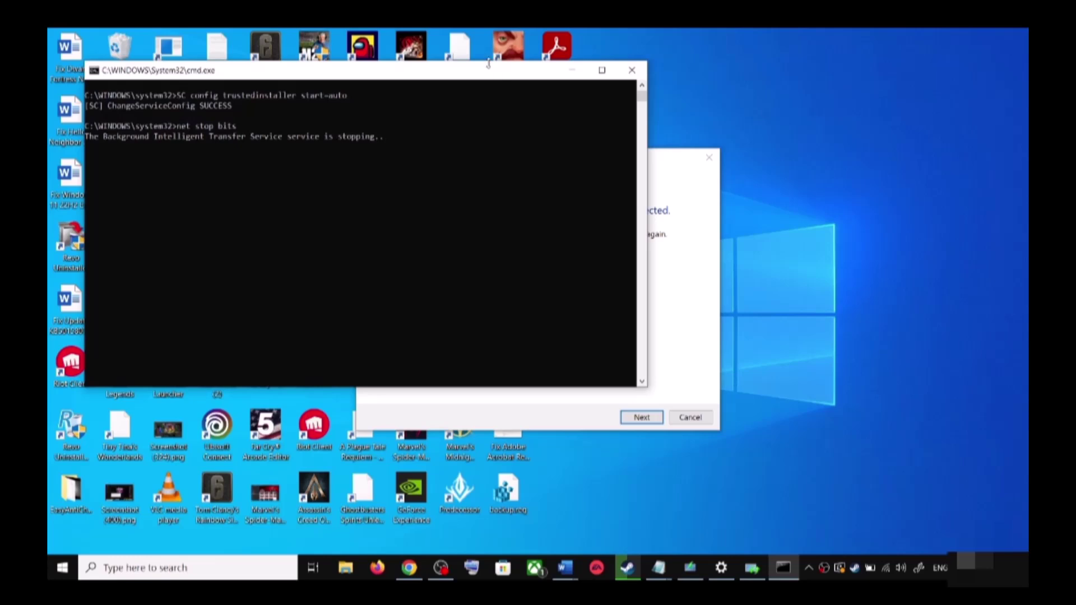
# Move the Command Prompt window aside while the batch runs through to DISM ScanHealth.
pyautogui.moveTo(493, 73); pyautogui.dragTo(605, 165)
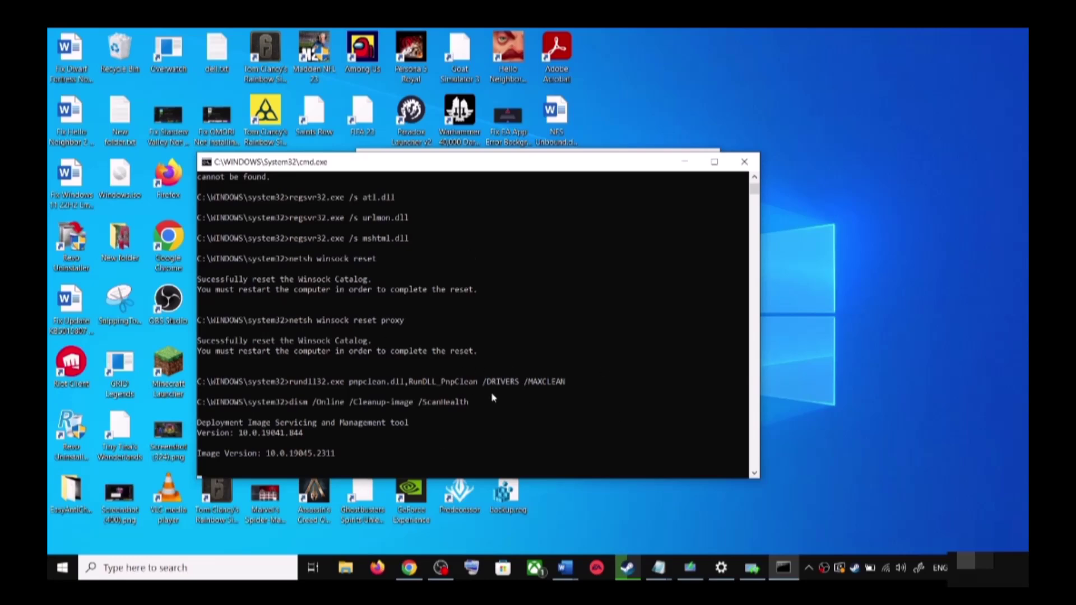
# Restart the computer from the Start menu power options.
pyautogui.click(62, 567)
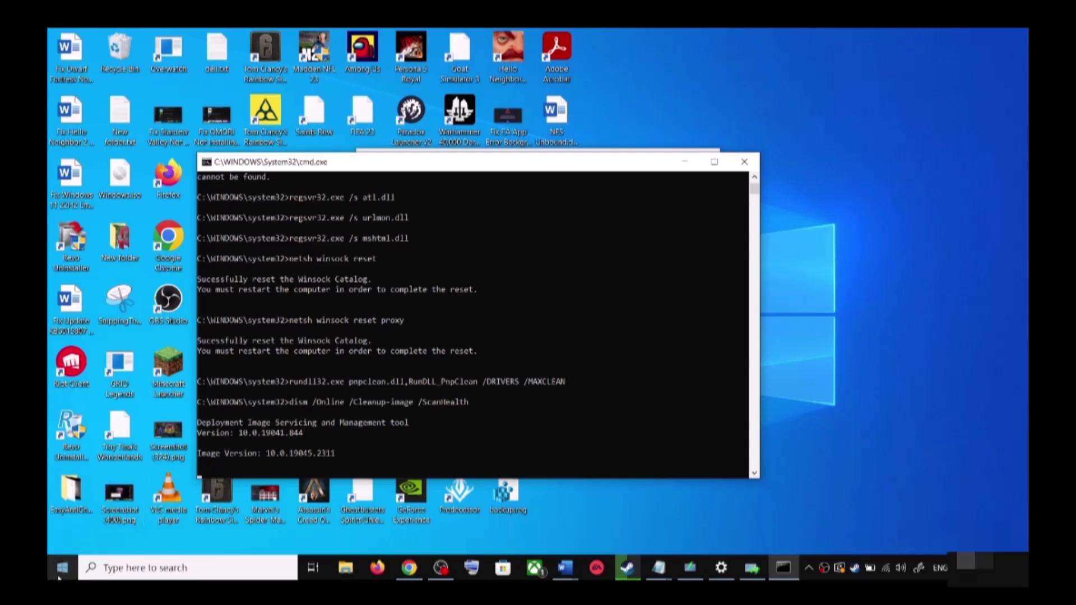
pyautogui.click(69, 541)
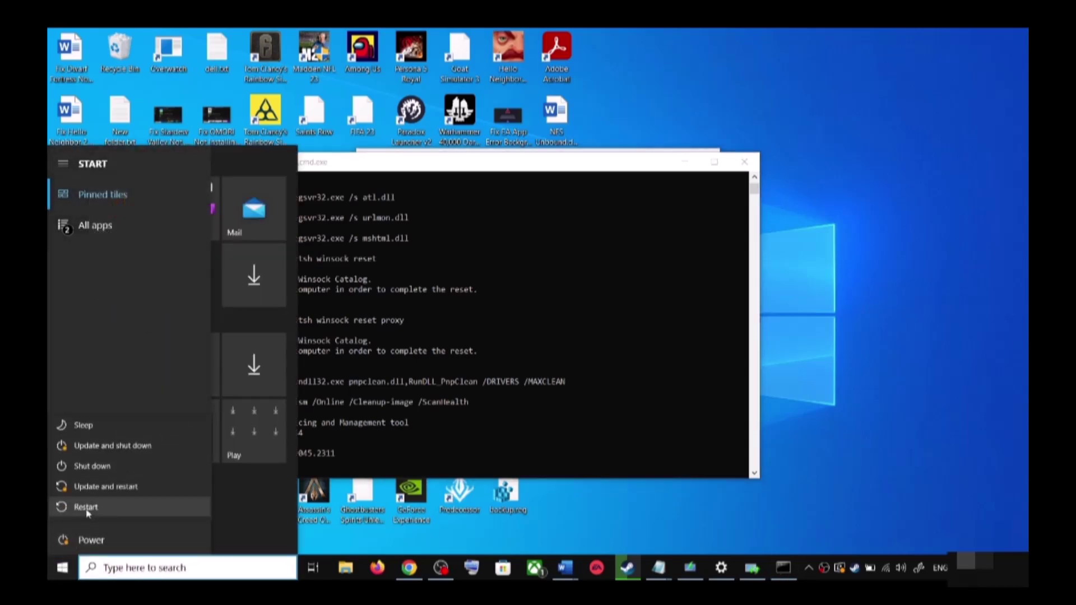
pyautogui.click(860, 378)
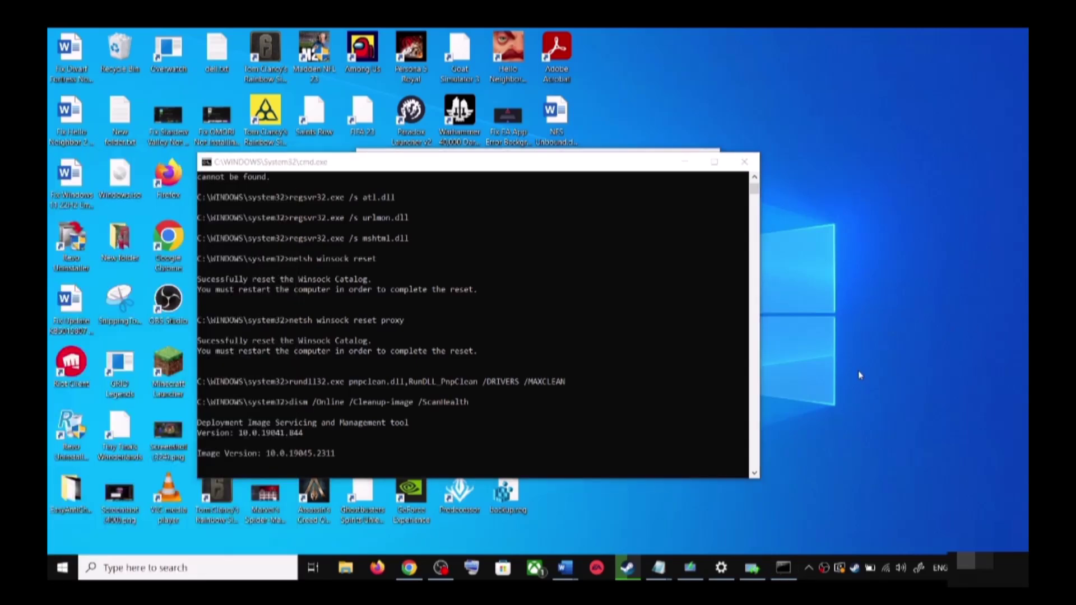
# Close the Settings window and bring the KB5015807 Word guide forward.
pyautogui.rightClick(720, 575)
pyautogui.click(717, 541)
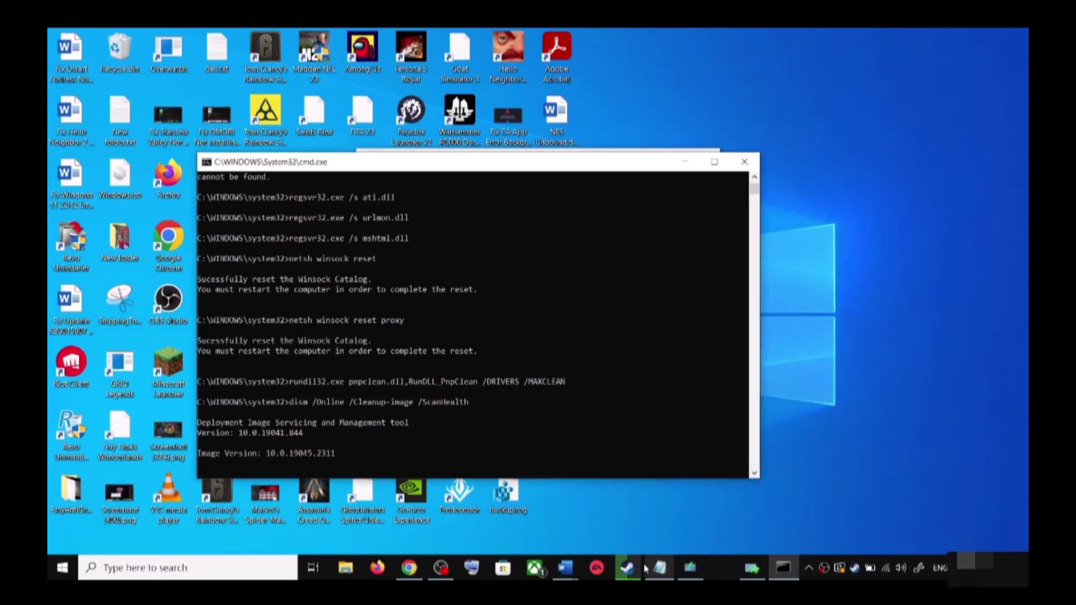
pyautogui.moveTo(566, 572)
pyautogui.click(634, 518)
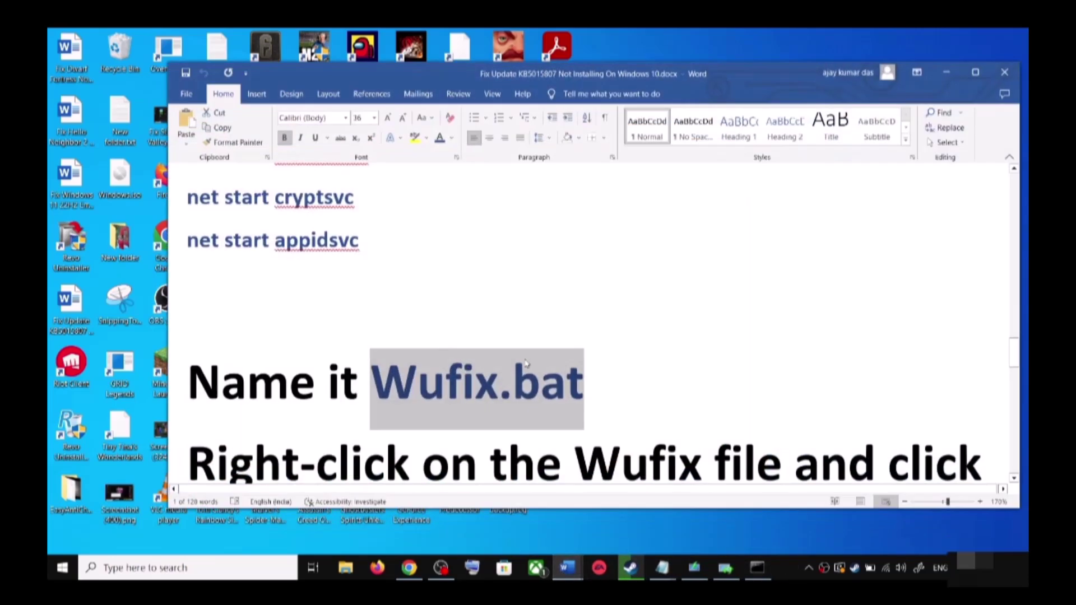
# Scroll to Step 4, highlight 'Use Media Creation Tool', and reveal the microsoft.com download link.
pyautogui.scroll(-5, 542, 365)
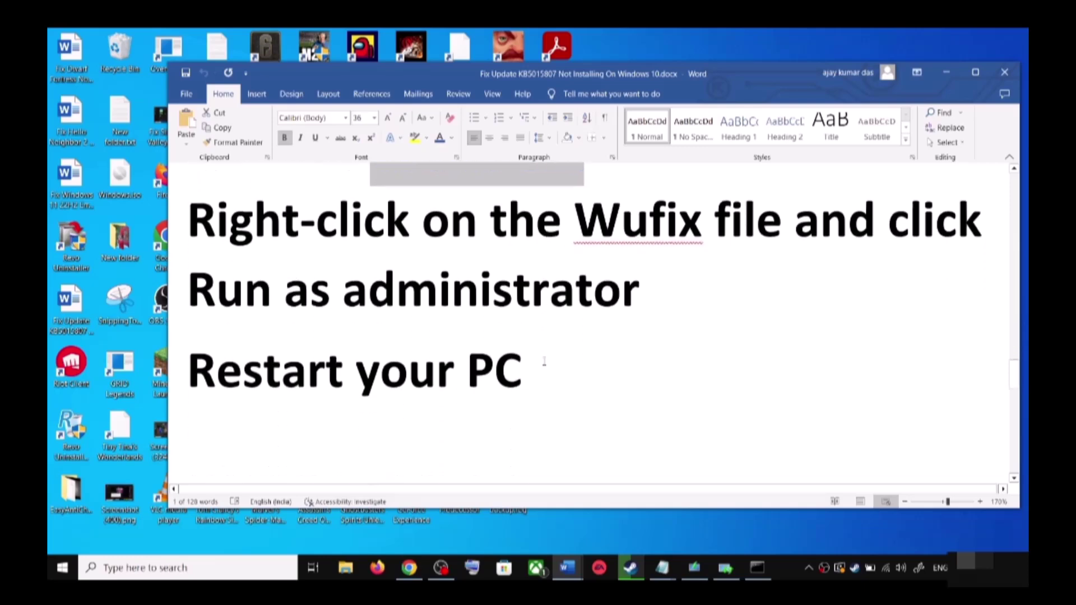
pyautogui.scroll(-2, 545, 362)
pyautogui.moveTo(395, 362); pyautogui.dragTo(843, 374)
pyautogui.scroll(-3, 535, 381)
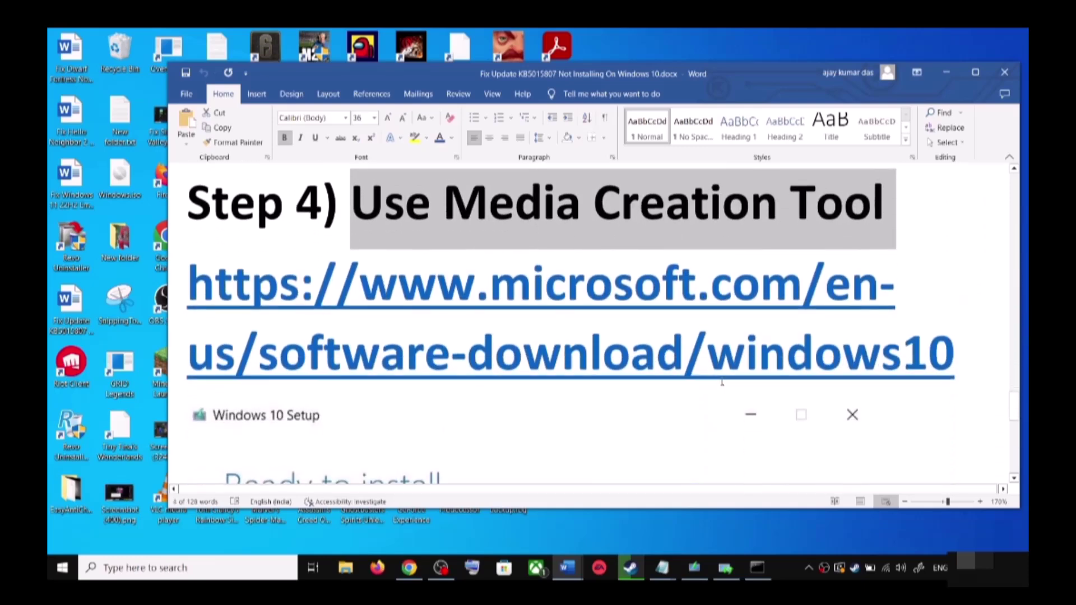
# On Chrome's Download Windows 10 page, highlight 'media creation tool' under Create Windows 10 installation media.
pyautogui.click(409, 568)
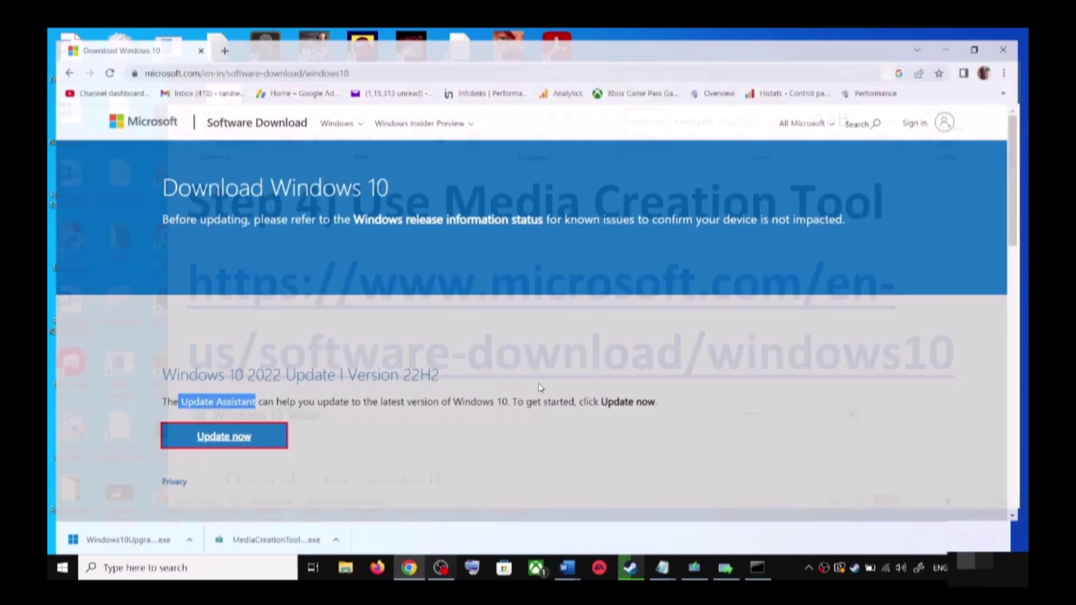
pyautogui.scroll(-5, 230, 331)
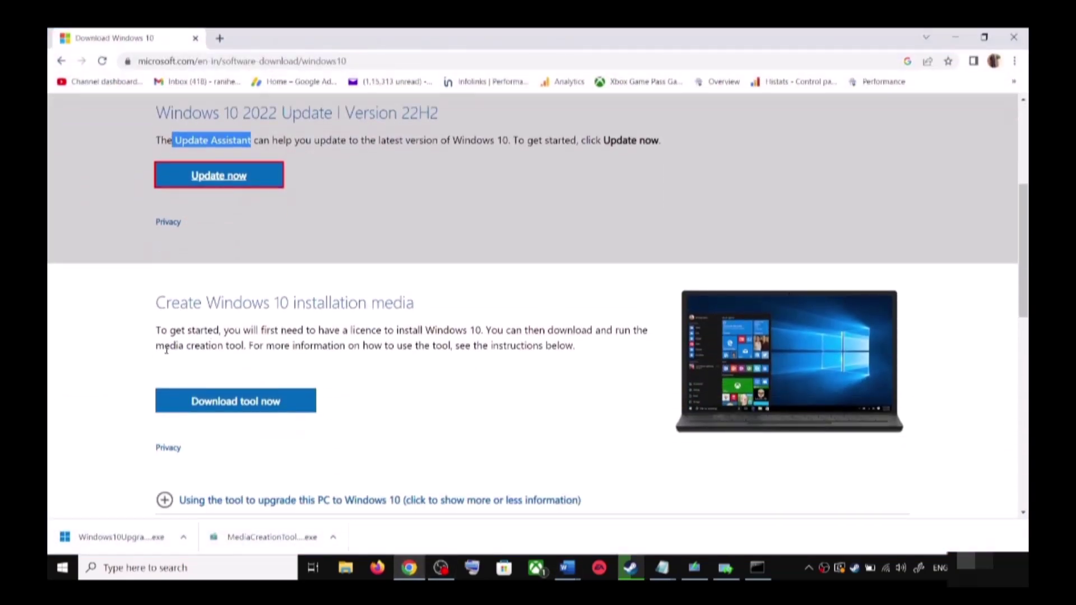
pyautogui.moveTo(166, 348); pyautogui.dragTo(250, 345)
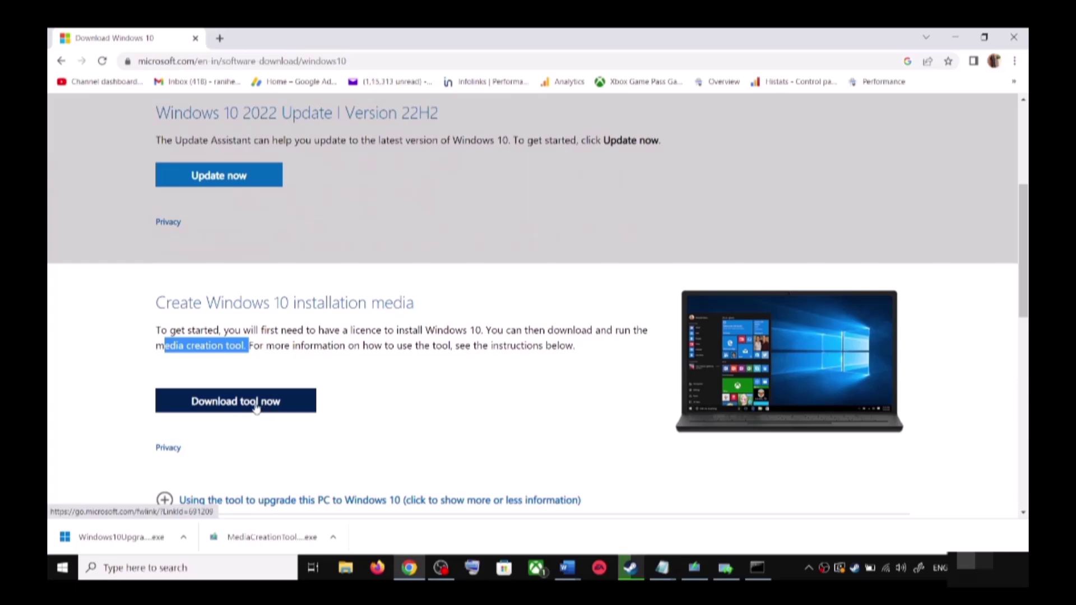
# Run MediaCreationTool, accept the licence, choose Upgrade this PC now, then return to Word.
pyautogui.click(253, 541)
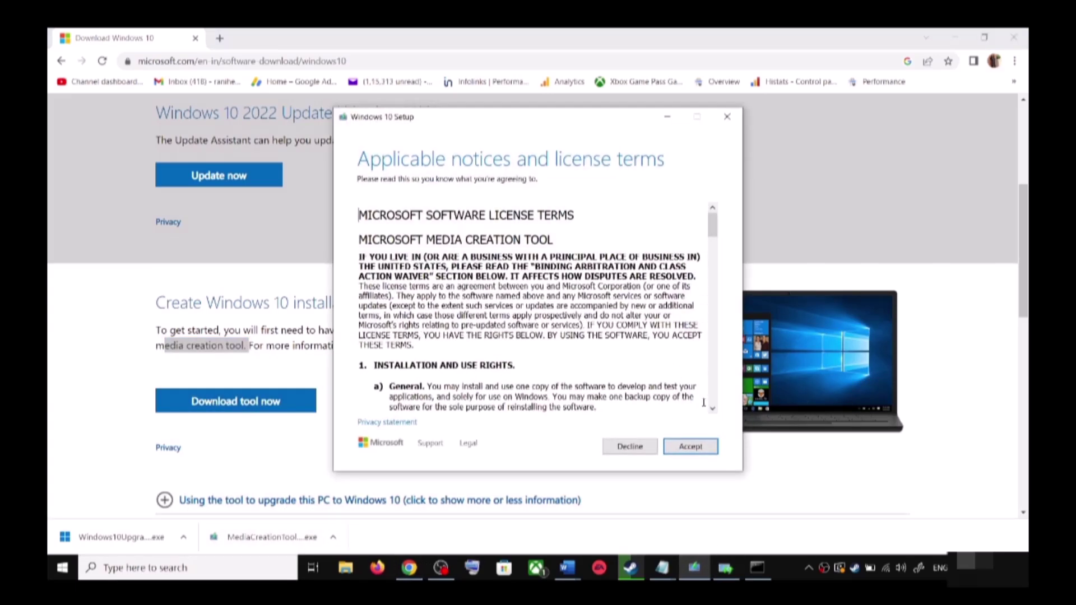
pyautogui.click(691, 446)
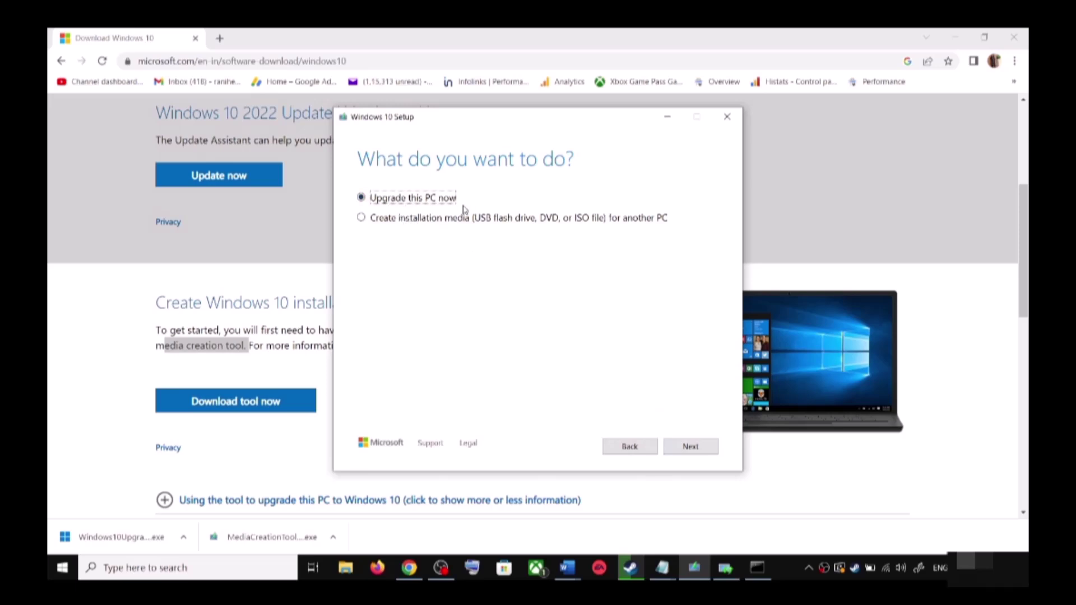
pyautogui.click(699, 447)
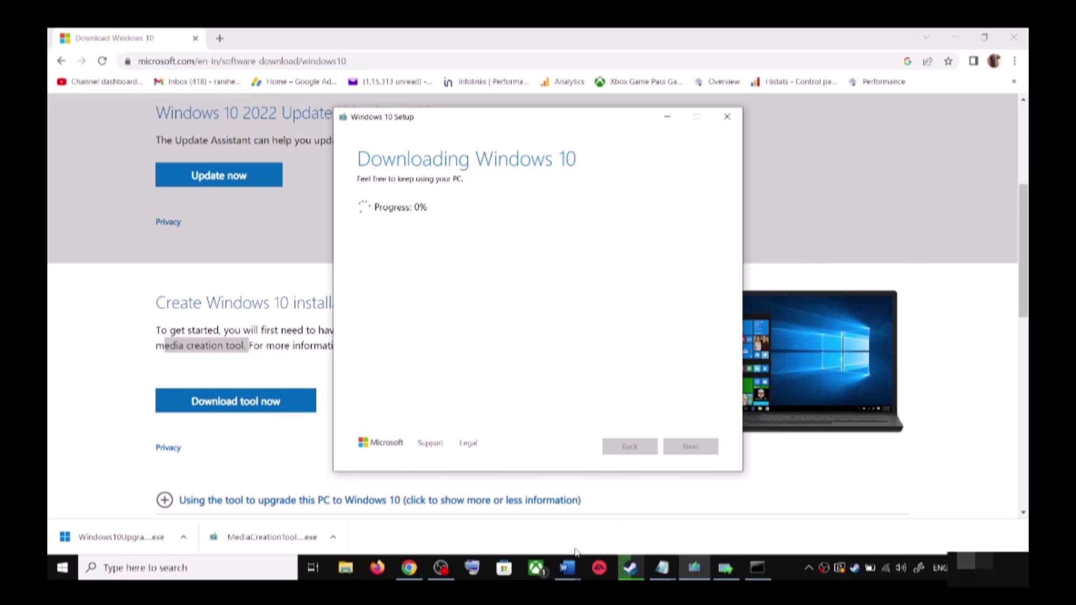
pyautogui.moveTo(571, 571)
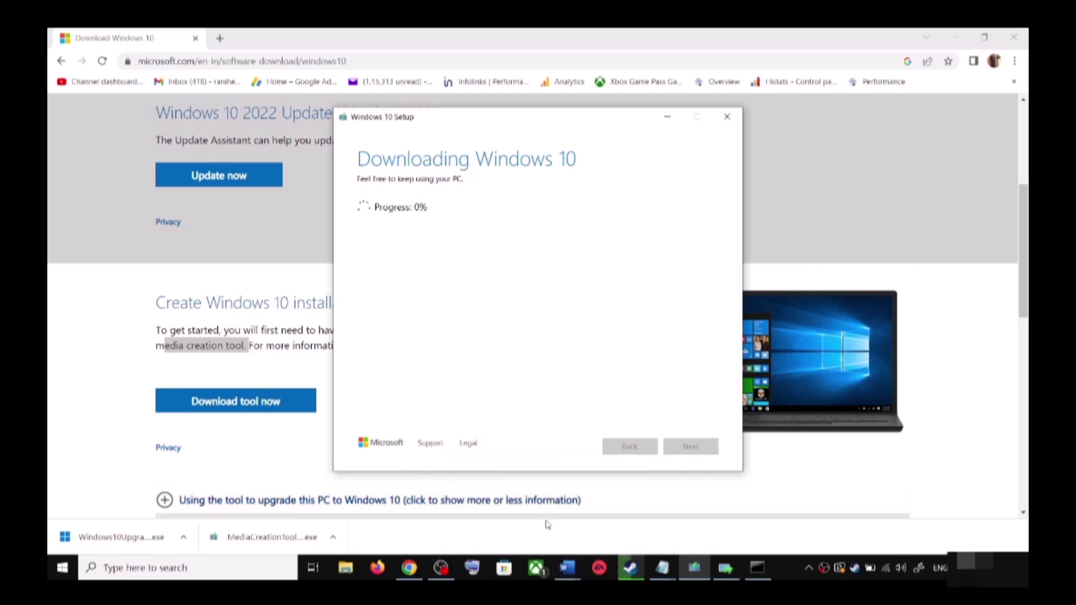
pyautogui.click(577, 577)
# Maximize the Fix Update guide in Word and review the Ready to install step keeping personal files and apps.
pyautogui.click(721, 529)
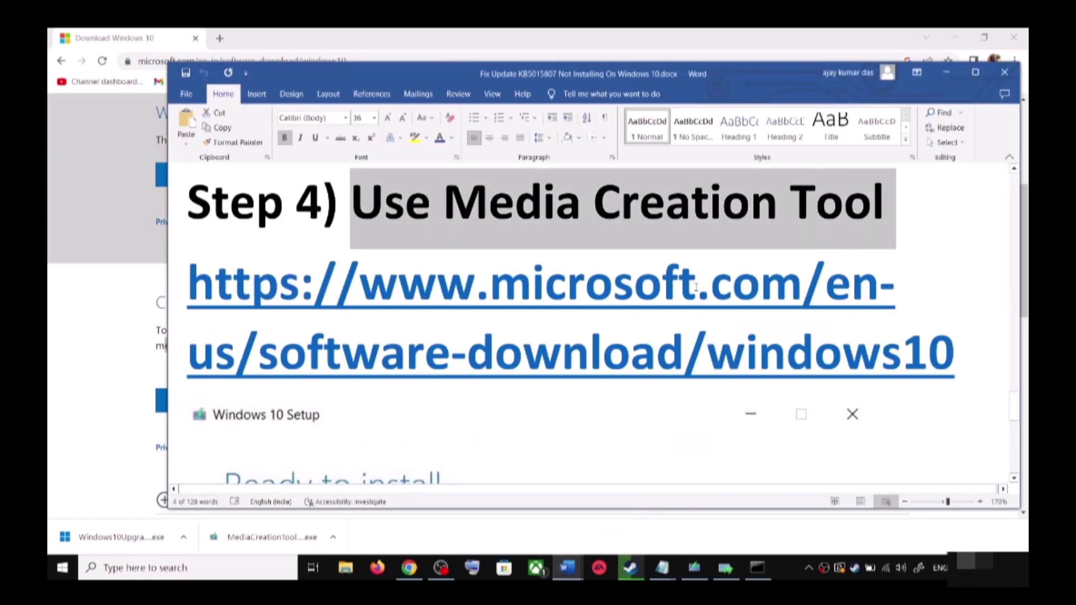
pyautogui.scroll(-3, 728, 352)
pyautogui.scroll(-1, 728, 352)
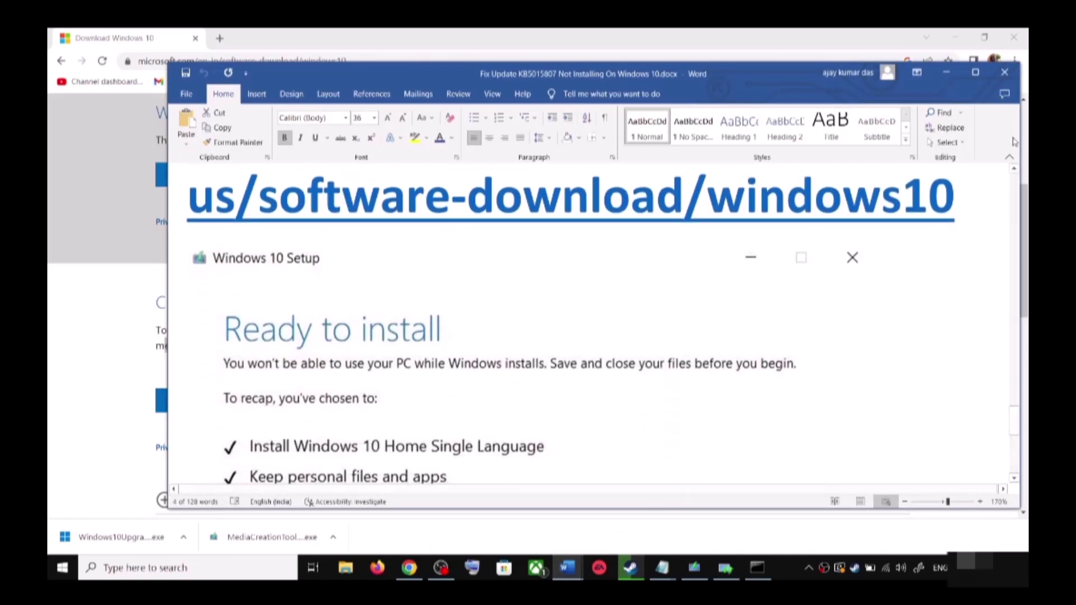
pyautogui.click(975, 72)
pyautogui.scroll(-2, 263, 317)
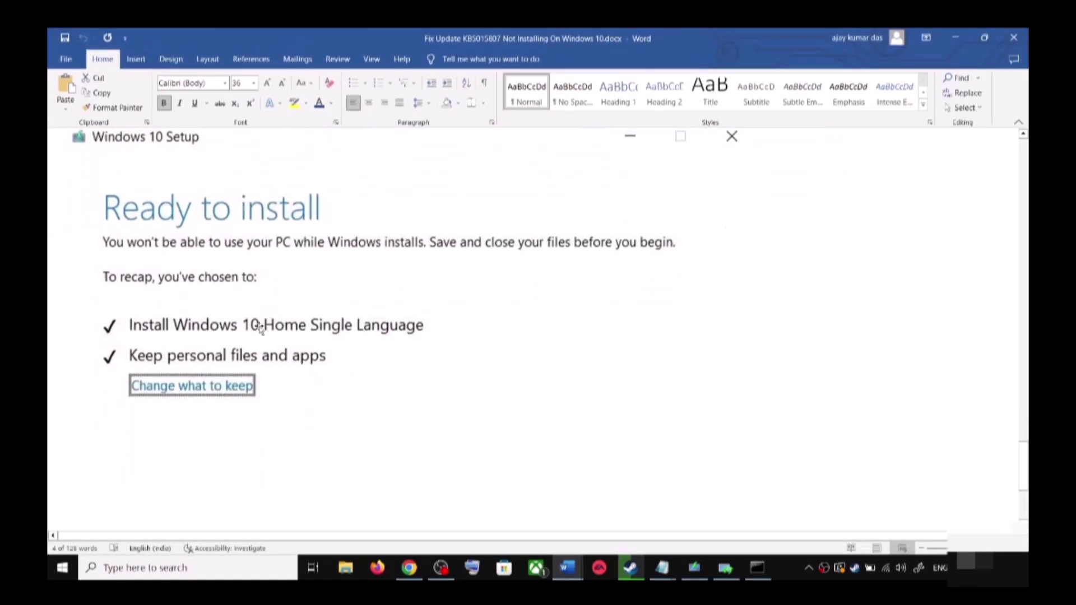
pyautogui.scroll(-1, 261, 328)
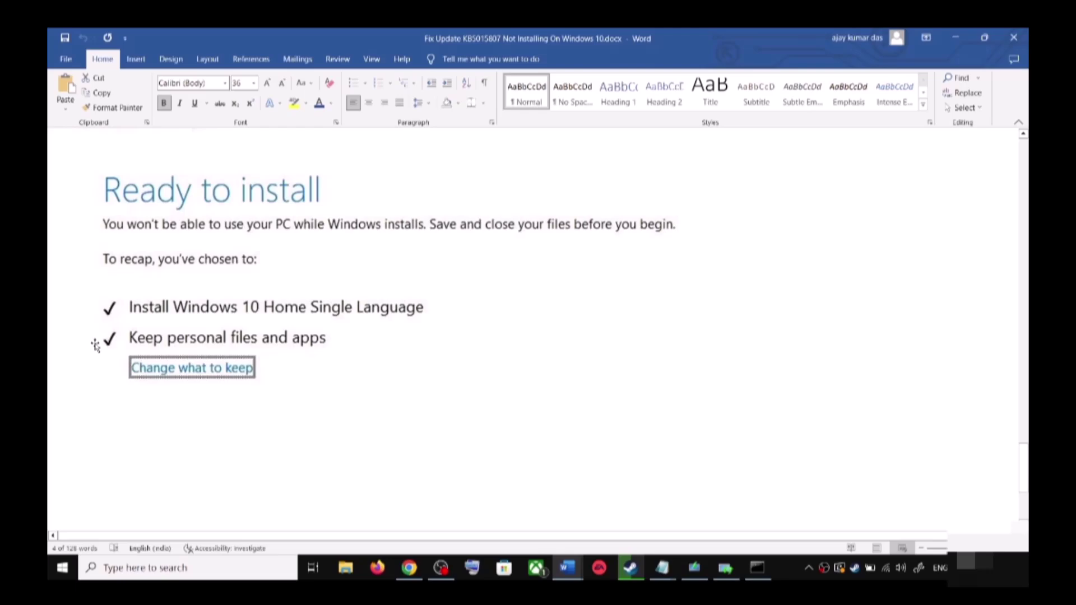
pyautogui.scroll(-1, 391, 340)
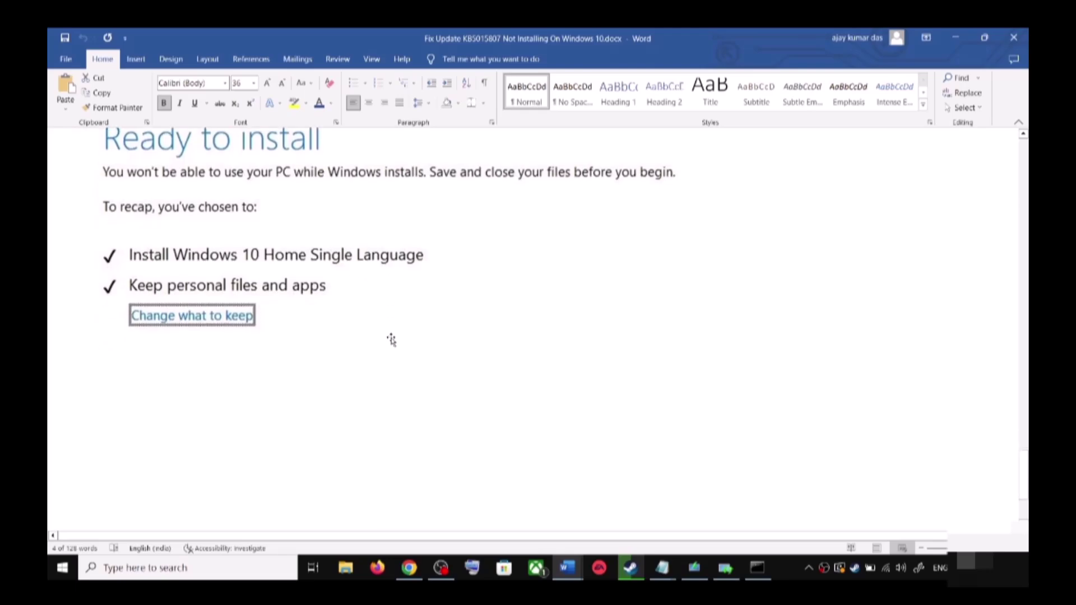
pyautogui.scroll(-3, 392, 340)
pyautogui.scroll(4, 547, 384)
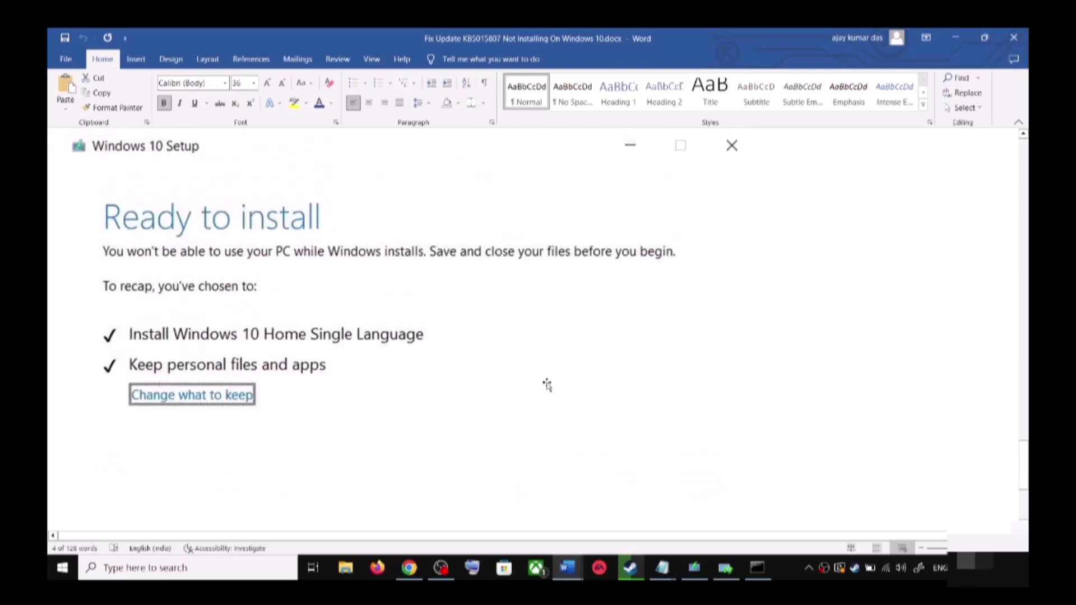
pyautogui.scroll(1, 547, 384)
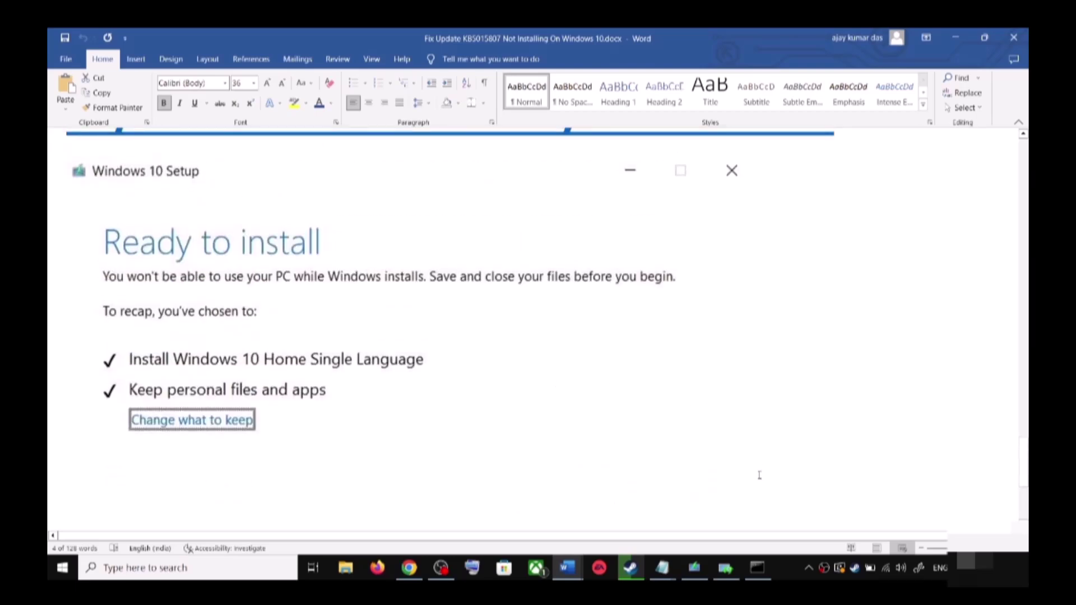
# Switch to the Document1 title page and highlight 'KB5053606' and 'Windows 10' in the title.
pyautogui.click(797, 569)
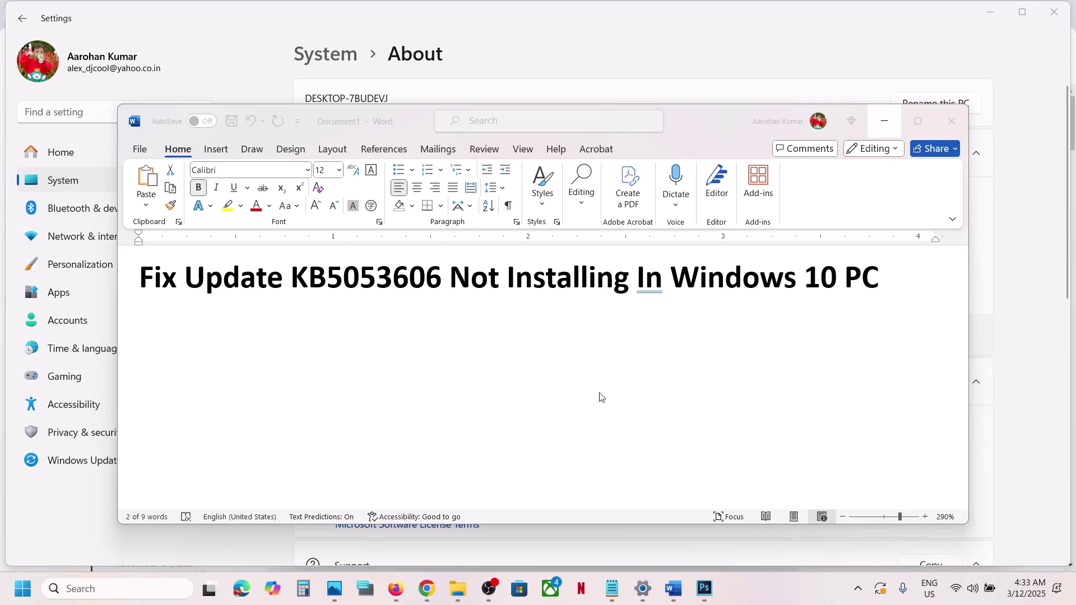
pyautogui.doubleClick(375, 283)
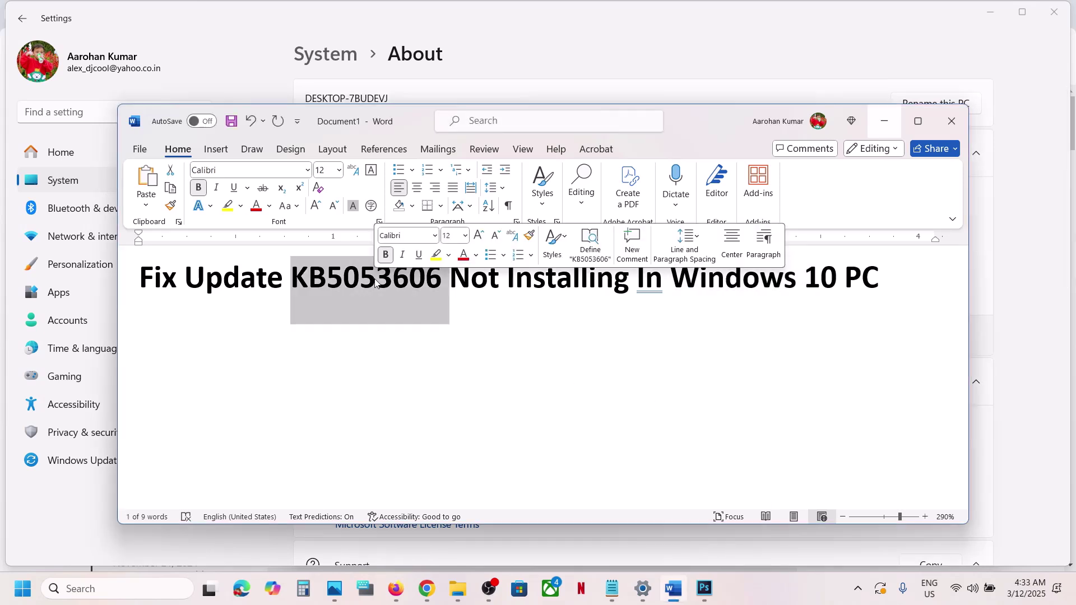
pyautogui.moveTo(794, 286); pyautogui.dragTo(841, 285)
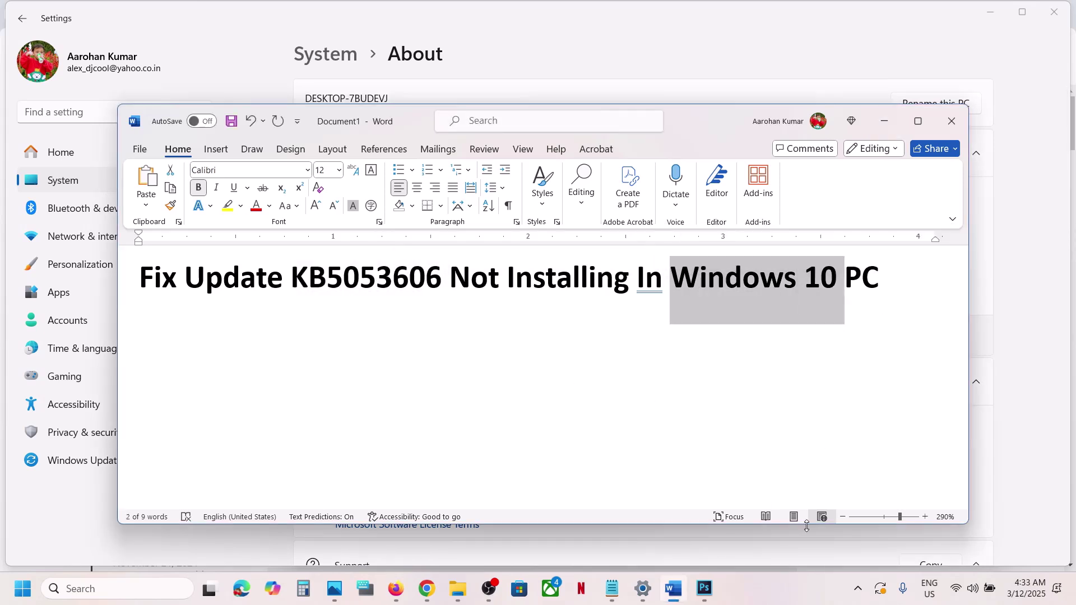
pyautogui.click(796, 597)
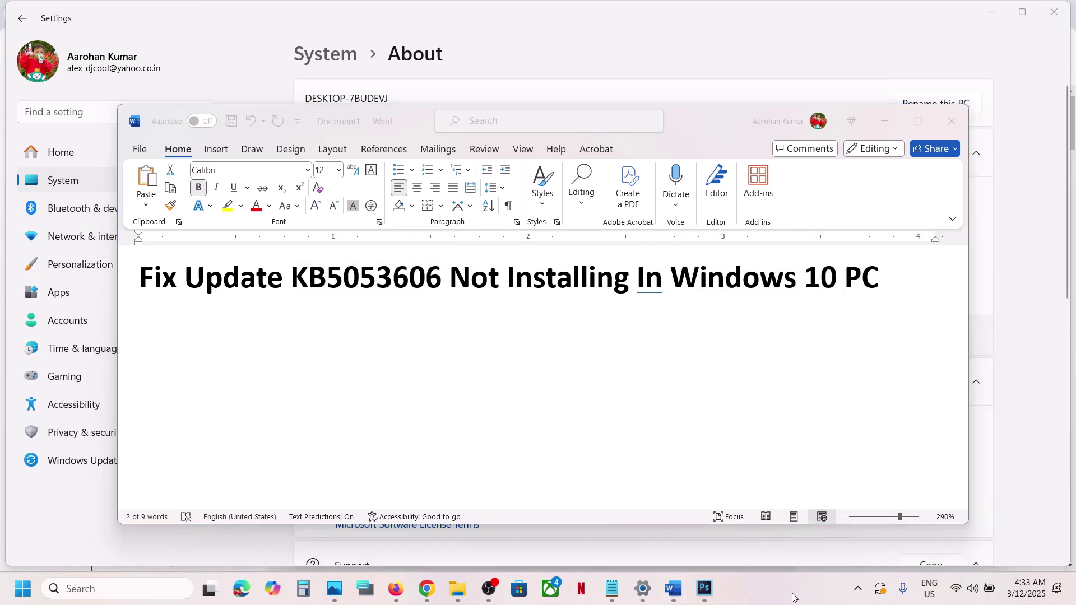